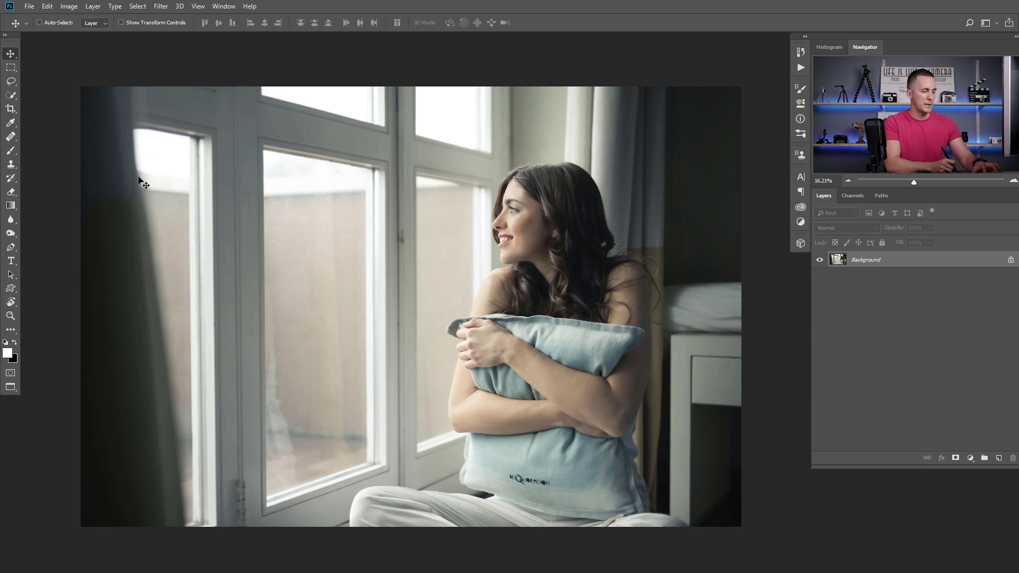
Trace a closed Pen tool path around the leftmost window pane, following the curtain's edge on one side.
key("p")
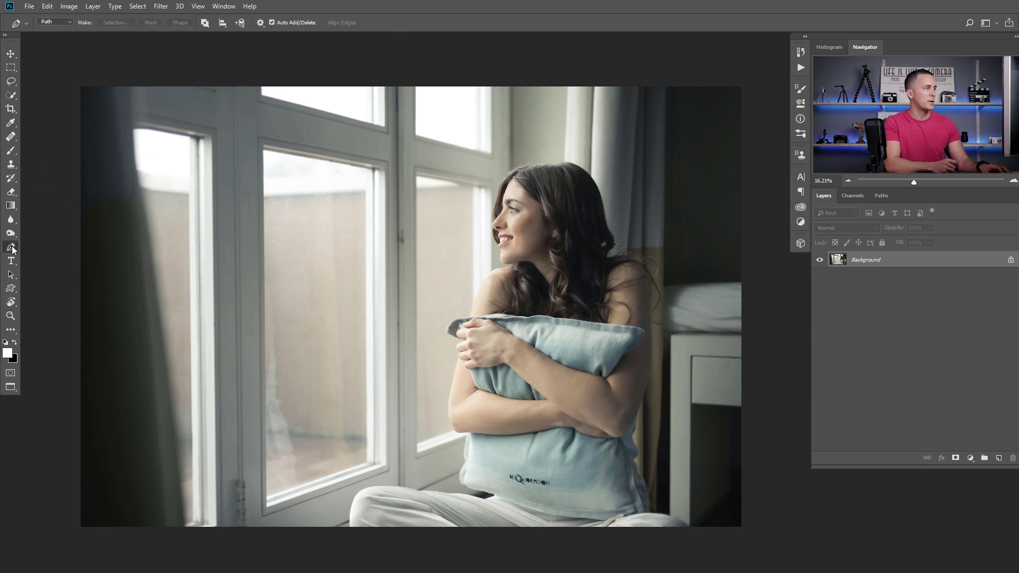
left_click_drag(141, 136, 184, 144)
left_click(168, 132)
left_click(195, 132, "alt")
left_click_drag(286, 343, 280, 42)
left_click_drag(277, 386, 271, 204)
left_click(272, 410)
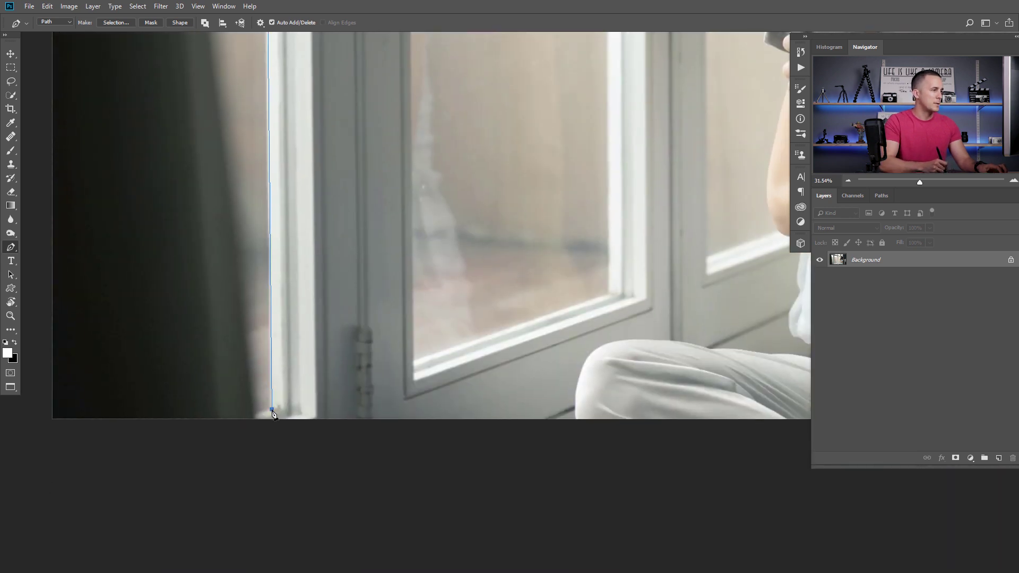
left_click(254, 418)
left_click_drag(223, 232, 240, 382)
left_click_drag(214, 169, 202, 127)
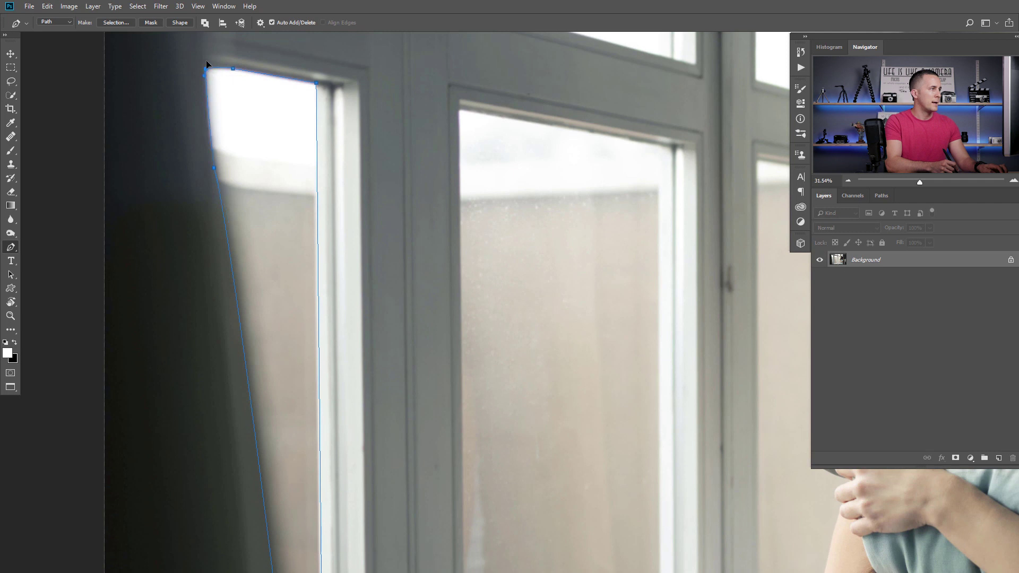
Trace a closed path around the glass of the large middle window pane with the Pen tool.
left_click_drag(372, 174, 276, 116)
left_click_drag(298, 306, 282, 230)
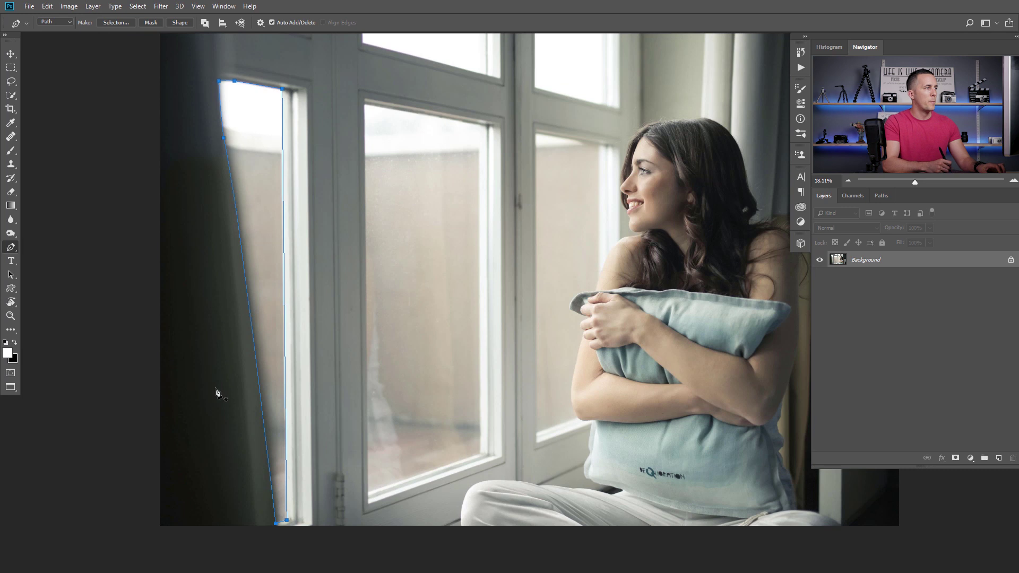
left_click_drag(345, 176, 310, 265)
mouse_move(339, 202)
left_mouse_down()
mouse_move(353, 204)
mouse_move(329, 190)
left_mouse_up()
left_click(326, 189)
left_click_drag(546, 228, 497, 175)
left_click_drag(521, 182, 538, 186)
left_click_drag(516, 261, 526, 106)
left_click_drag(512, 414, 523, 138)
left_click_drag(545, 398, 512, 246)
left_click(524, 298)
left_click(189, 416)
left_click_drag(185, 80, 175, 316)
left_click_drag(174, 96, 175, 382)
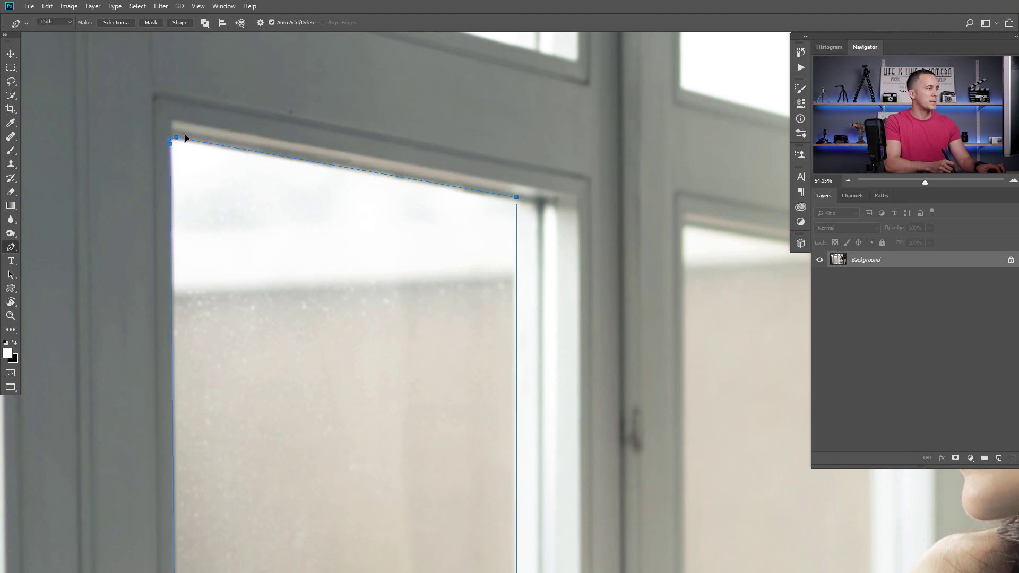
Start a path on the large window pane beside the woman, along its top edge and down past her arm to the pillow.
left_click_drag(440, 238, 112, 192)
left_click(354, 172)
left_click(580, 185)
left_click_drag(555, 368, 424, 133)
left_click(459, 176)
left_click(439, 251)
scroll(438, 253, "up", 2)
left_click(440, 254)
Continue the path with curved anchor points around the pillow's outer corner.
left_click_drag(294, 297, 268, 340)
key("ctrl+z")
left_click_drag(369, 258, 352, 260)
left_click(330, 269)
left_click_drag(278, 318, 269, 336)
left_click_drag(266, 369, 269, 391)
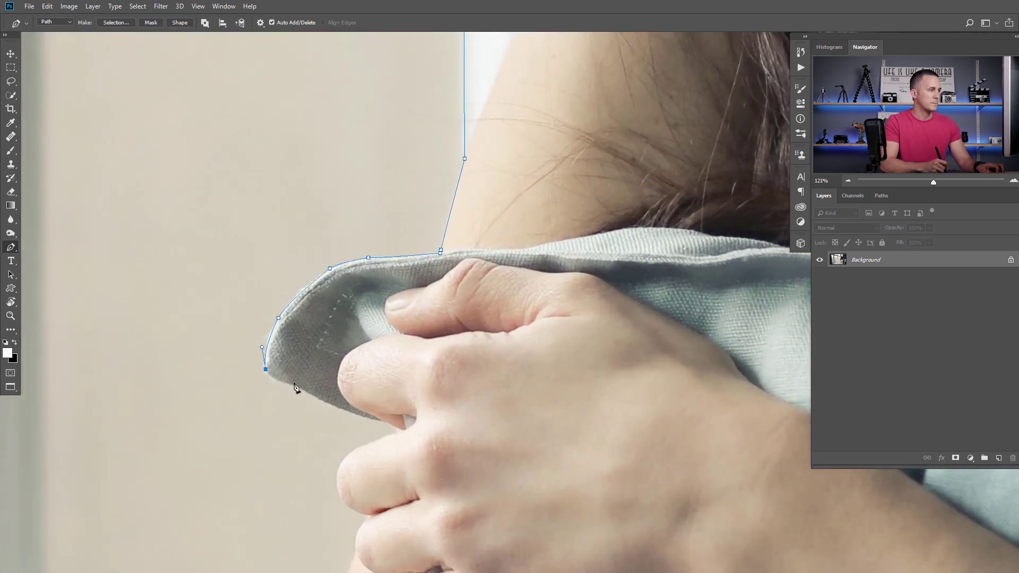
Continue the path around the woman's hand and forearm, then along the pane's lower edge to close it.
left_click_drag(387, 433, 389, 313)
scroll(390, 313, "up", 2)
left_click(414, 309)
left_click_drag(337, 424, 365, 313)
left_click_drag(350, 365, 385, 136)
left_click_drag(333, 330, 341, 180)
left_click(347, 350, "alt")
left_click_drag(346, 350, 346, 302)
left_click_drag(342, 292, 348, 296)
left_click_drag(340, 313, 636, 189)
left_click(250, 310)
Trace a path around the upper window pane above the one beside the woman.
scroll(250, 310, "down", 6)
left_click_drag(205, 159, 252, 432)
left_click(257, 153)
scroll(254, 368, "up", 3)
left_click(260, 380)
left_click(649, 480)
Trace a closed path around the upper window pane above the large middle one, reaching past the image's top edge.
left_click_drag(127, 212, 319, 224)
left_click(52, 287)
left_click(659, 409)
left_click_drag(660, 393, 645, 361)
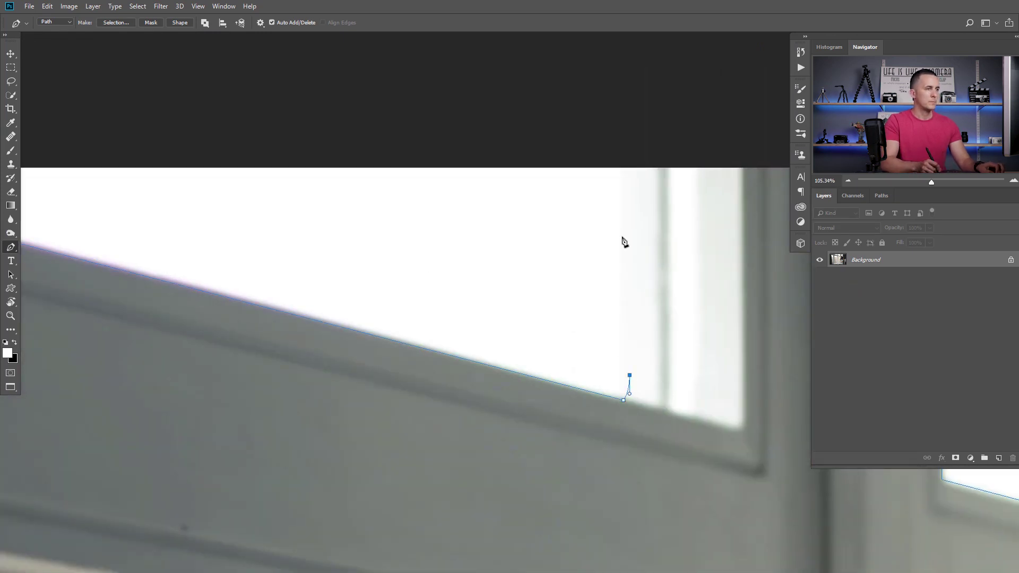
left_click(627, 154)
left_click_drag(255, 223, 574, 238)
left_click(271, 169)
left_click(261, 241)
Convert the window paths to a selection, add it as a layer mask, and invert the mask to hide the glass.
left_click_drag(433, 248, 335, 265)
left_click_drag(373, 377, 345, 265)
left_click_drag(377, 303, 380, 245)
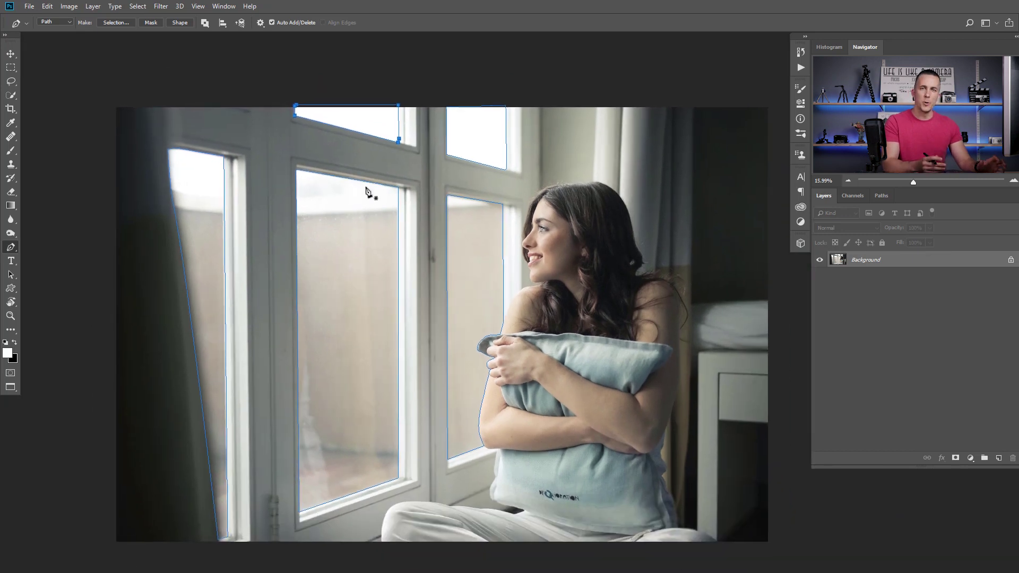
key("ctrl+Return")
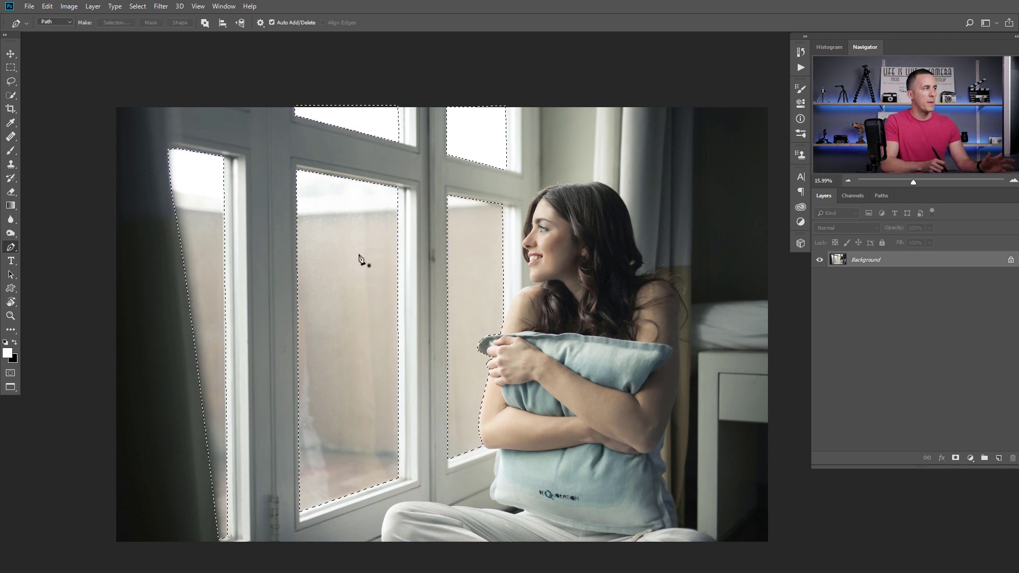
left_click(956, 458)
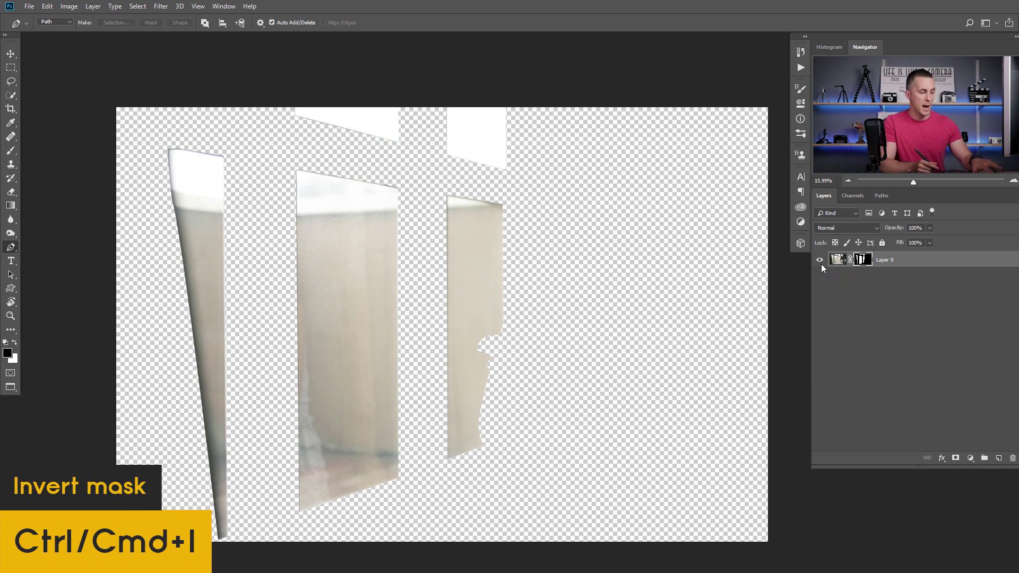
key("ctrl+i")
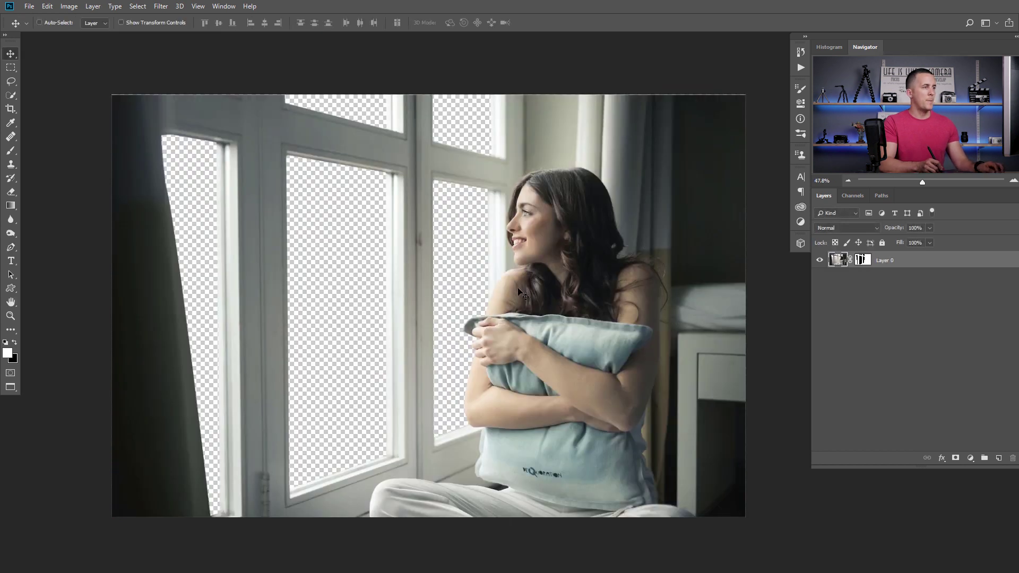
Paste the night city skyline image and place its layer below Layer 0.
key("ctrl+v")
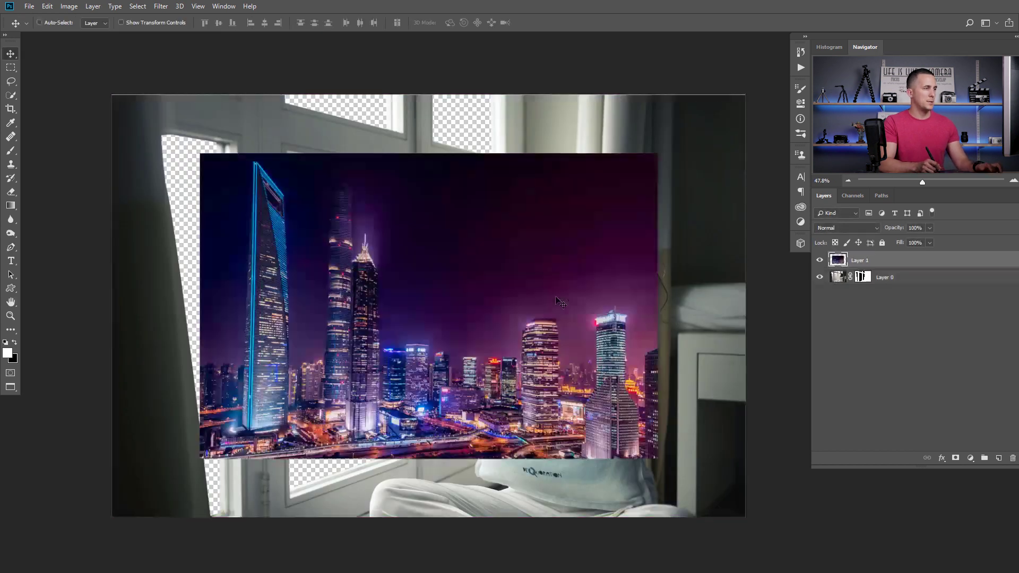
left_click_drag(838, 261, 846, 298)
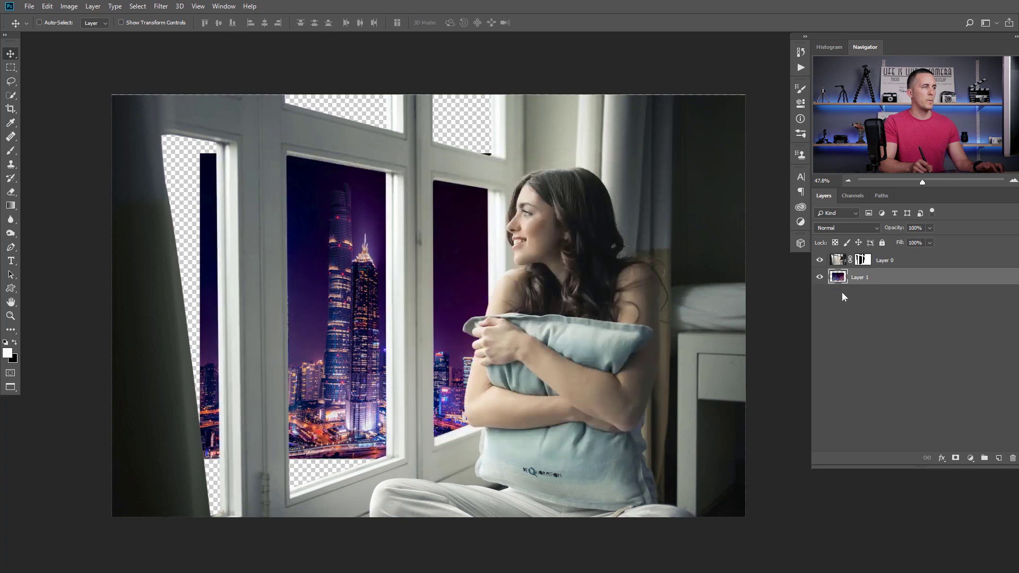
Scale the skyline layer to about 141% so it fills all the window panes, and shift it to the left.
key("ctrl")
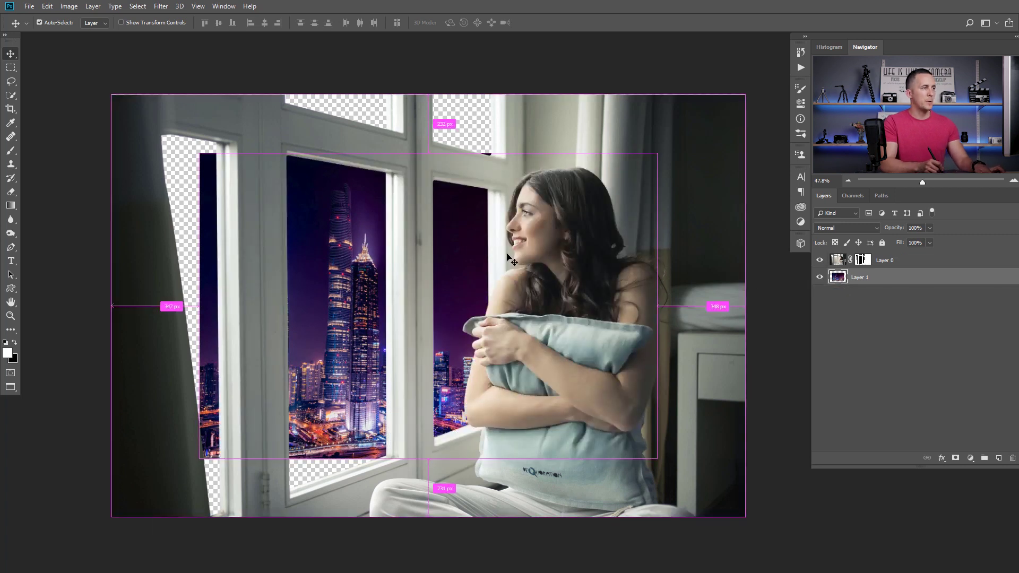
key("ctrl+t")
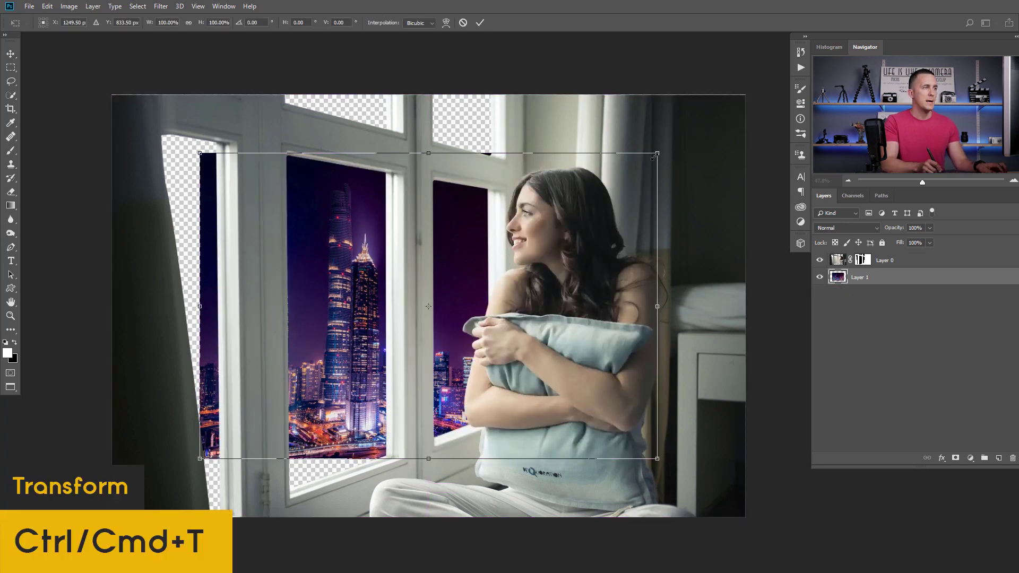
left_click_drag(658, 152, 760, 97)
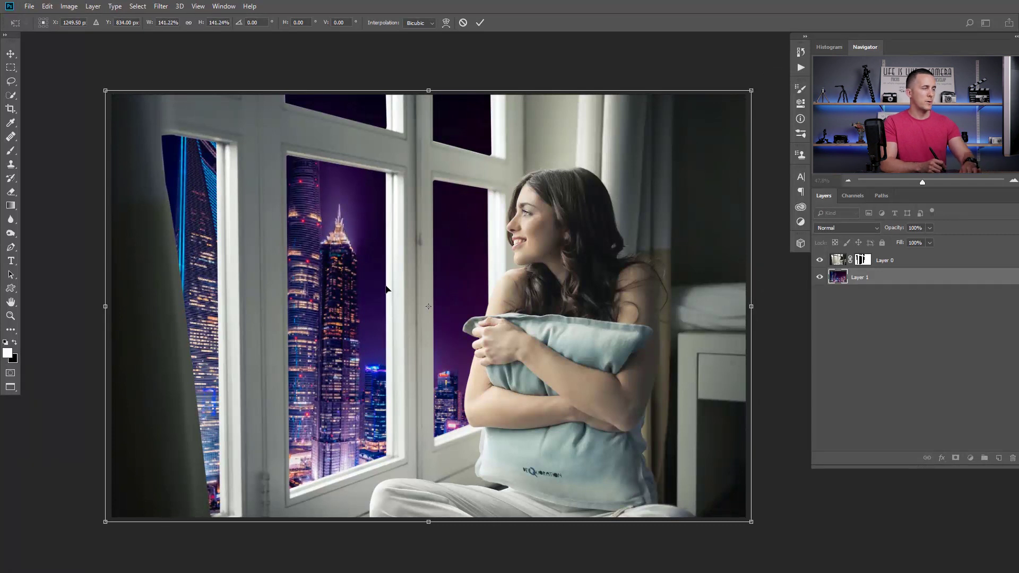
key("Return")
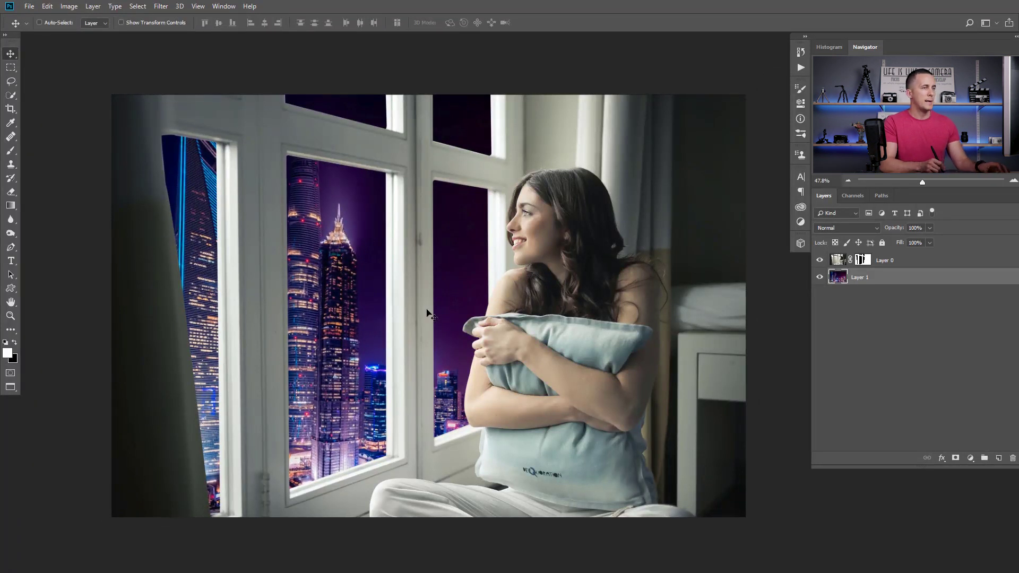
left_click_drag(344, 336, 317, 333)
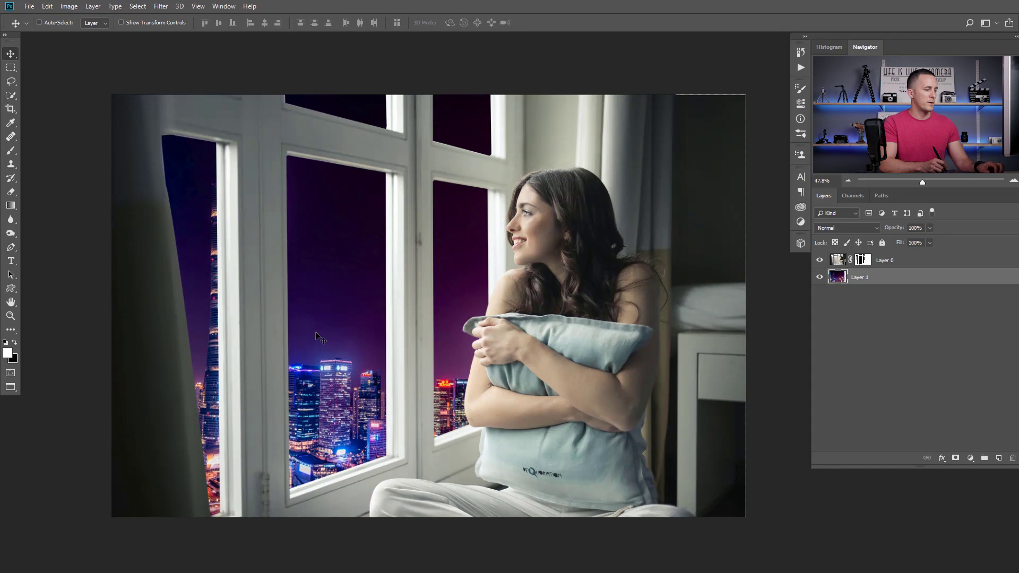
Flip the skyline layer horizontally and reposition it so the tall towers show through the windows.
key("ctrl+t")
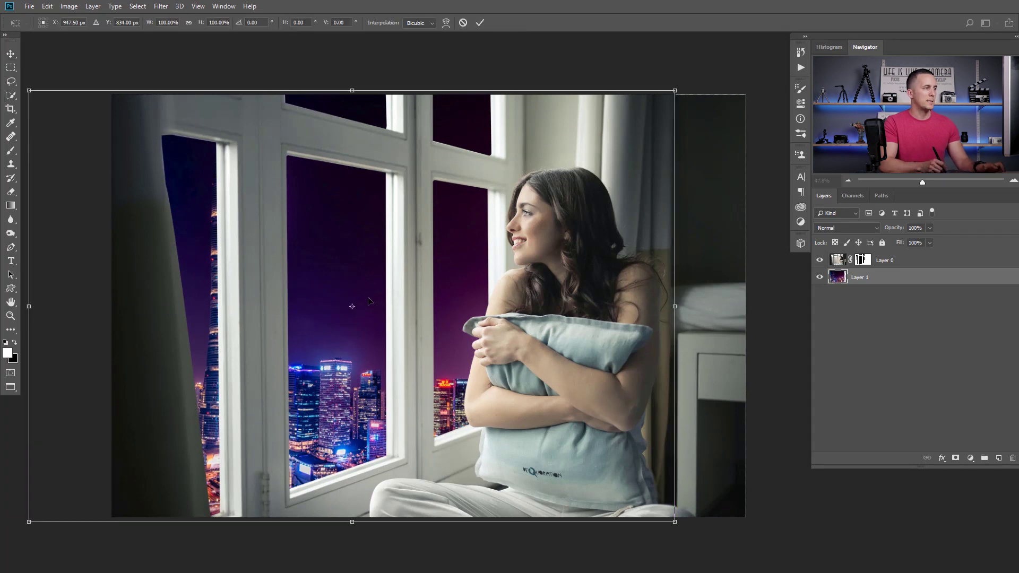
right_click(383, 295)
left_click(433, 427)
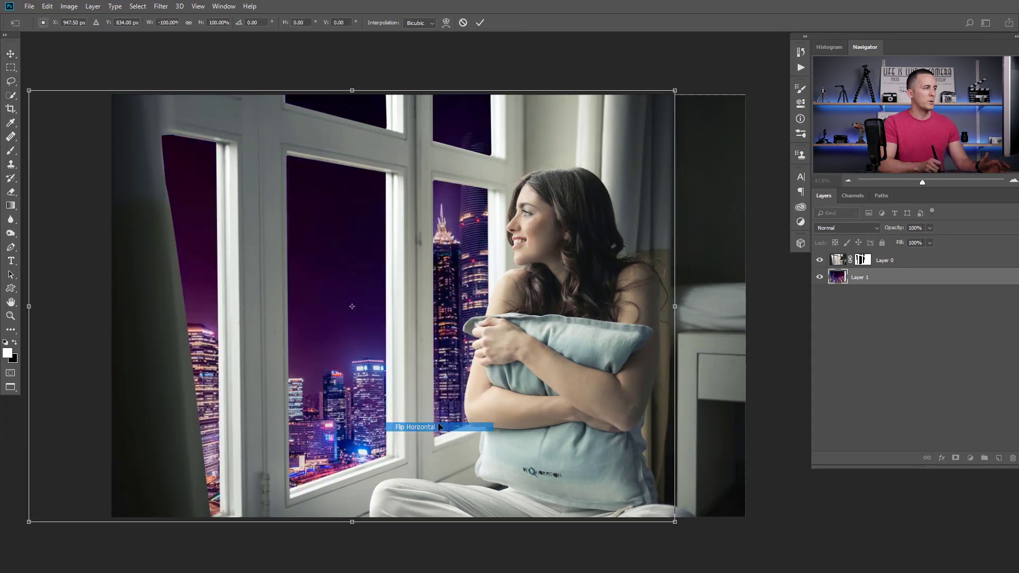
left_click_drag(465, 372, 493, 387)
key("Return")
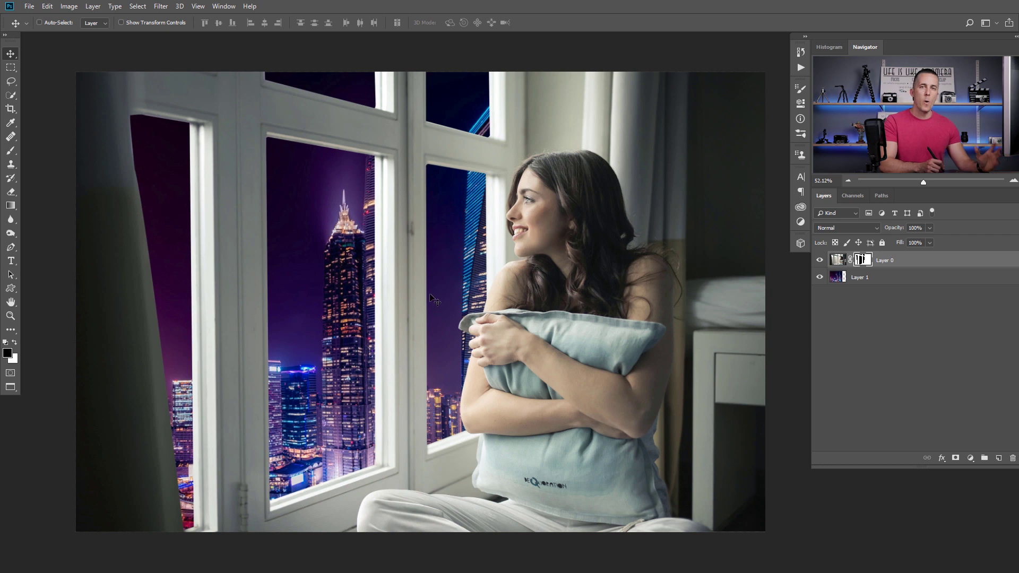
Apply the layer mask of Layer 0 permanently to the layer.
left_click_drag(141, 245, 175, 263)
mouse_move(143, 192)
left_mouse_down()
mouse_move(194, 287)
mouse_move(214, 241)
mouse_move(216, 55)
left_mouse_up()
left_click_drag(247, 475, 237, 277)
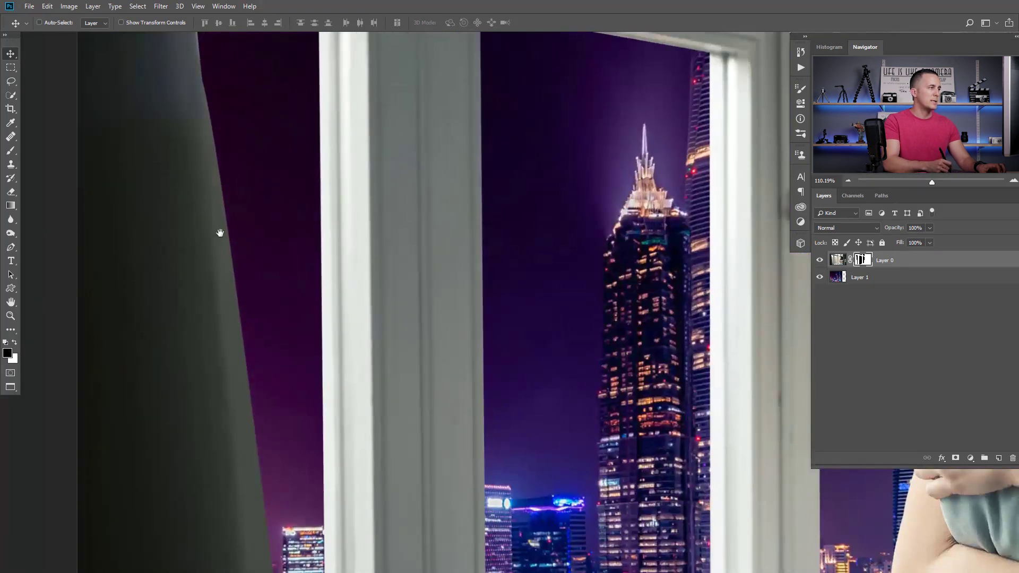
left_click_drag(220, 233, 234, 362)
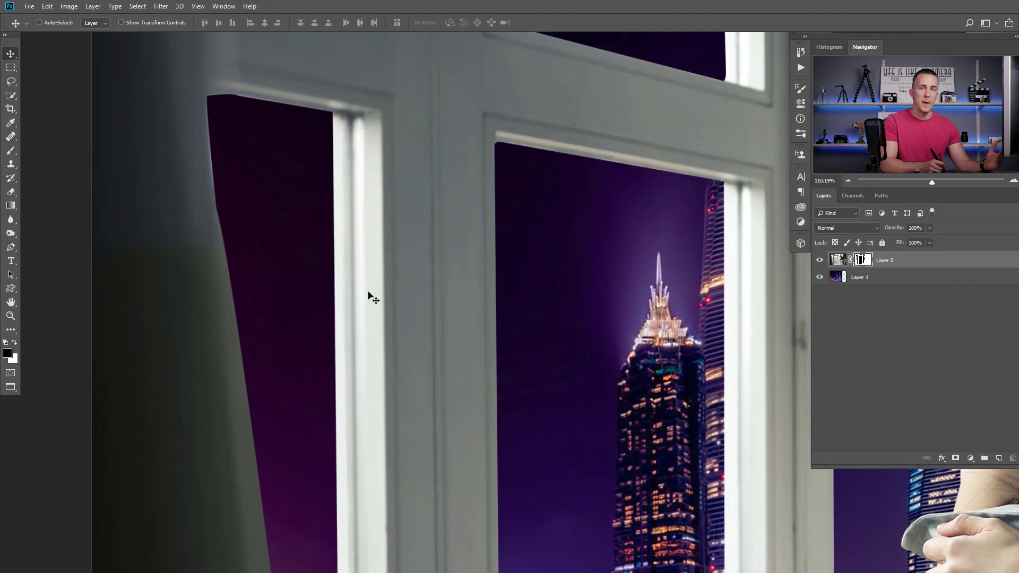
left_click_drag(246, 320, 242, 270)
left_click_drag(343, 303, 320, 236)
right_click(867, 261)
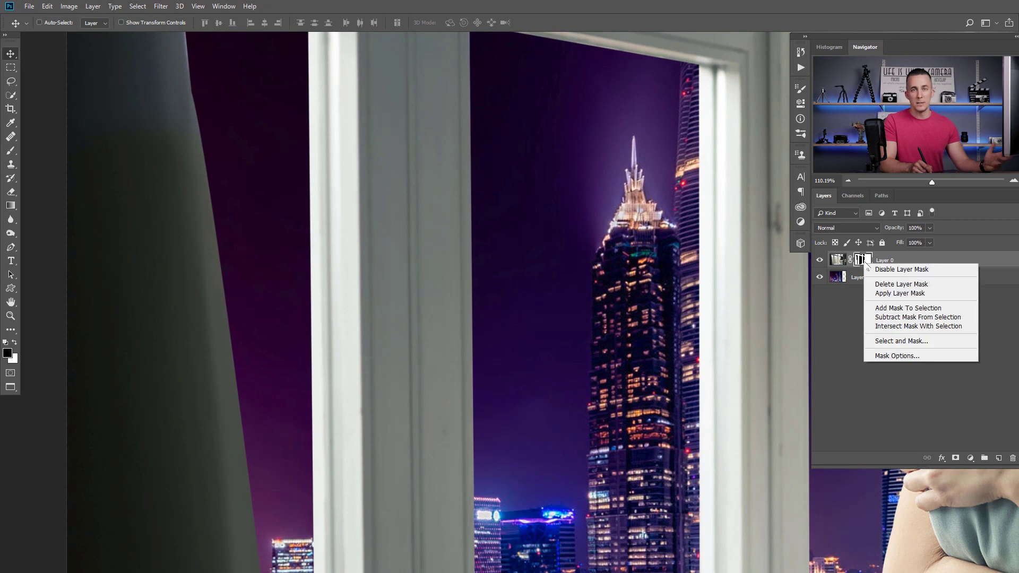
left_click(892, 294)
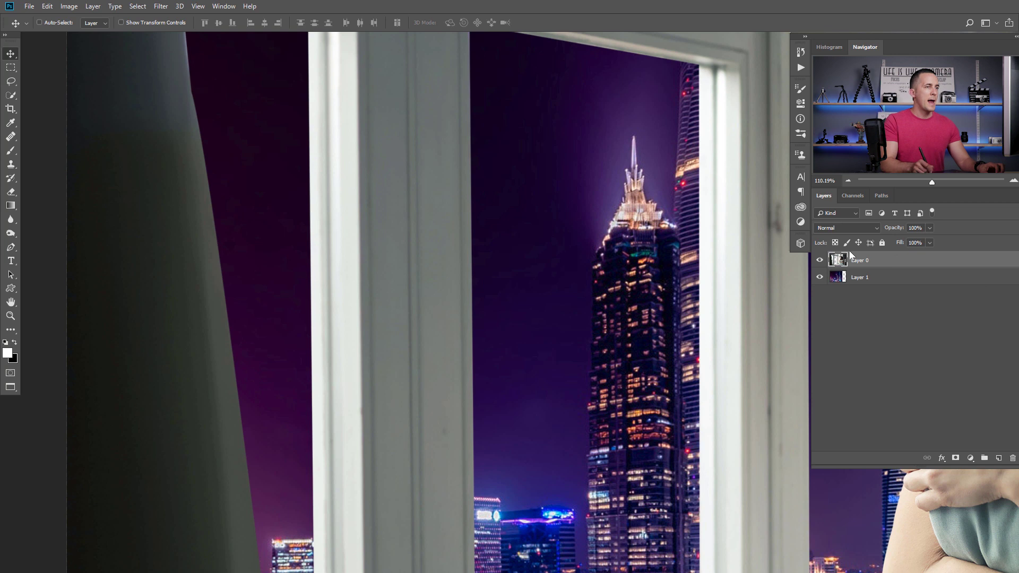
Soften the hard curtain edge against the night sky with the Blur tool at 100% strength.
left_click(11, 220)
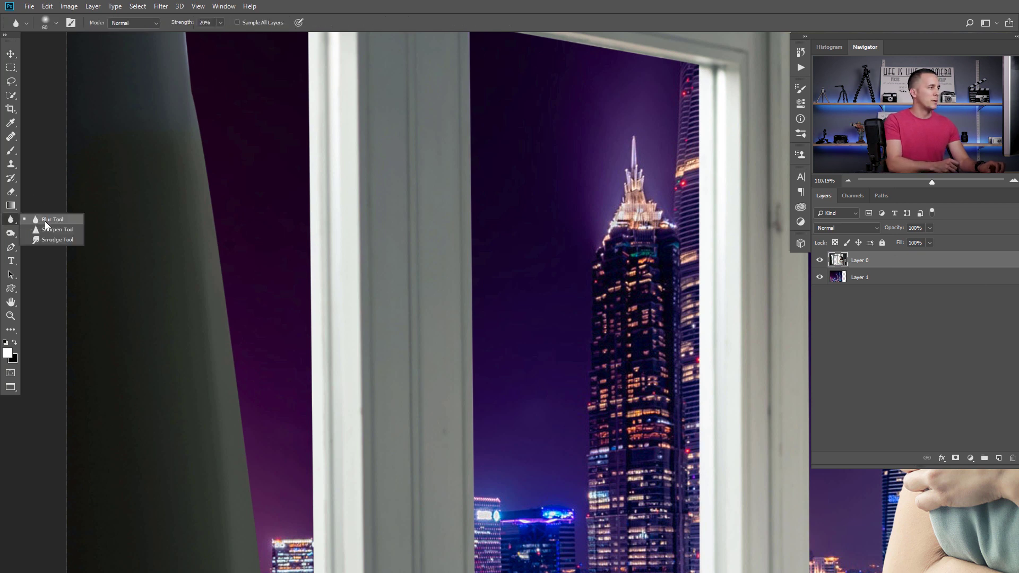
left_click(46, 222)
left_click_drag(197, 140, 212, 270)
left_click_drag(203, 189, 214, 189)
left_click_drag(237, 26, 239, 27)
mouse_move(194, 115)
left_mouse_down()
mouse_move(195, 224)
mouse_move(191, 111)
mouse_move(248, 499)
left_mouse_up()
left_click_drag(239, 487, 222, 321)
mouse_move(225, 248)
left_mouse_down()
mouse_move(252, 529)
mouse_move(222, 296)
left_mouse_up()
mouse_move(257, 529)
left_mouse_down()
mouse_move(240, 433)
mouse_move(248, 471)
mouse_move(244, 217)
mouse_move(290, 572)
left_mouse_up()
mouse_move(319, 528)
left_mouse_down()
mouse_move(327, 232)
mouse_move(317, 296)
left_mouse_up()
mouse_move(324, 173)
left_mouse_down()
mouse_move(318, 334)
mouse_move(297, 141)
mouse_move(295, 346)
left_mouse_up()
left_click_drag(296, 340, 306, 130)
left_click_drag(301, 159, 291, 449)
left_click_drag(287, 118, 294, 269)
left_click_drag(449, 207, 286, 202)
mouse_move(311, 127)
left_mouse_down()
mouse_move(428, 142)
mouse_move(586, 266)
left_mouse_up()
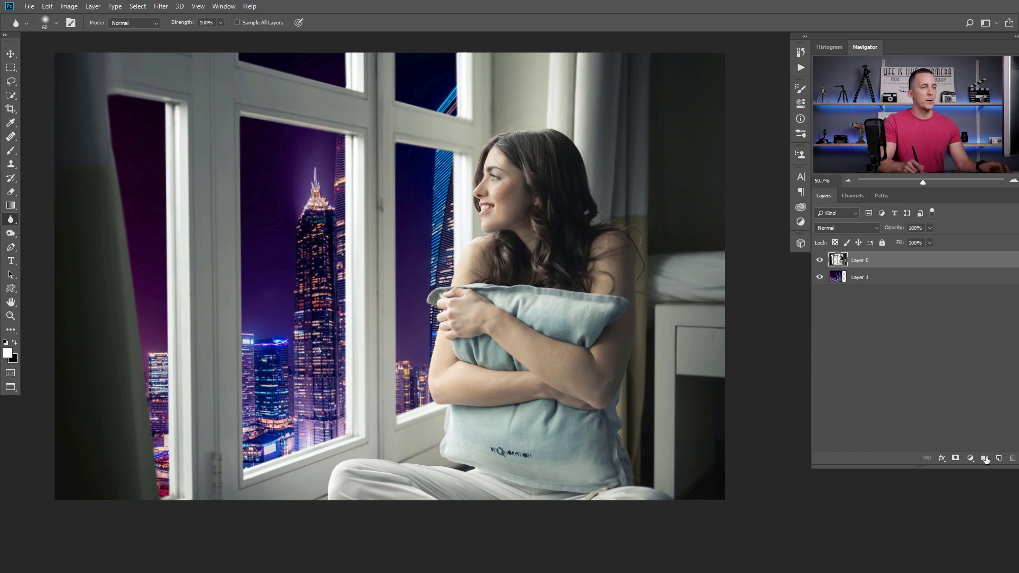
Add a Selective Color adjustment layer above Layer 0 and clip it to that layer.
left_click(971, 458)
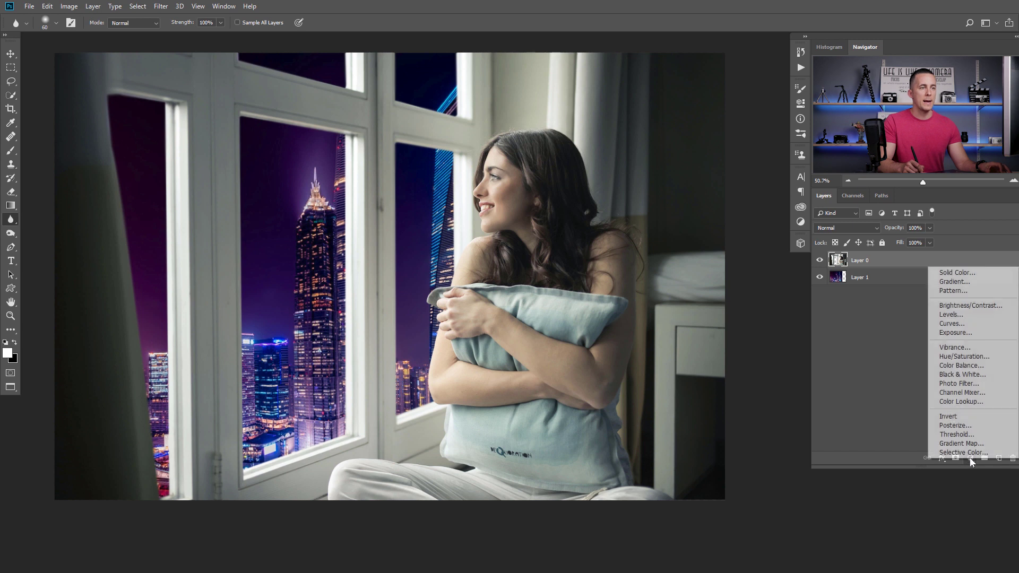
left_click(963, 453)
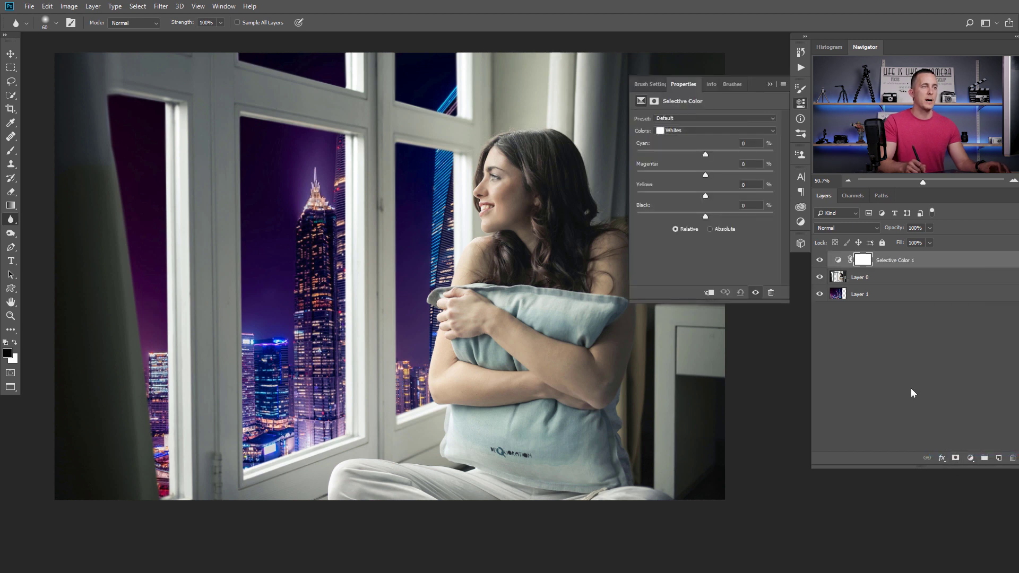
left_click(711, 293)
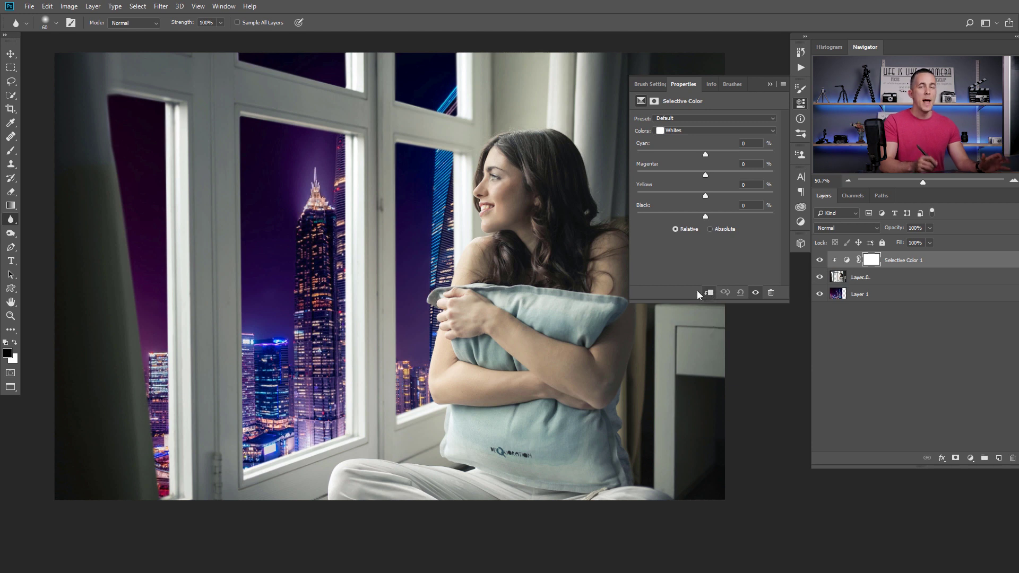
Compare against the skyline alone and set Magenta to +6% for the Blacks in the Selective Color adjustment.
left_click(663, 130)
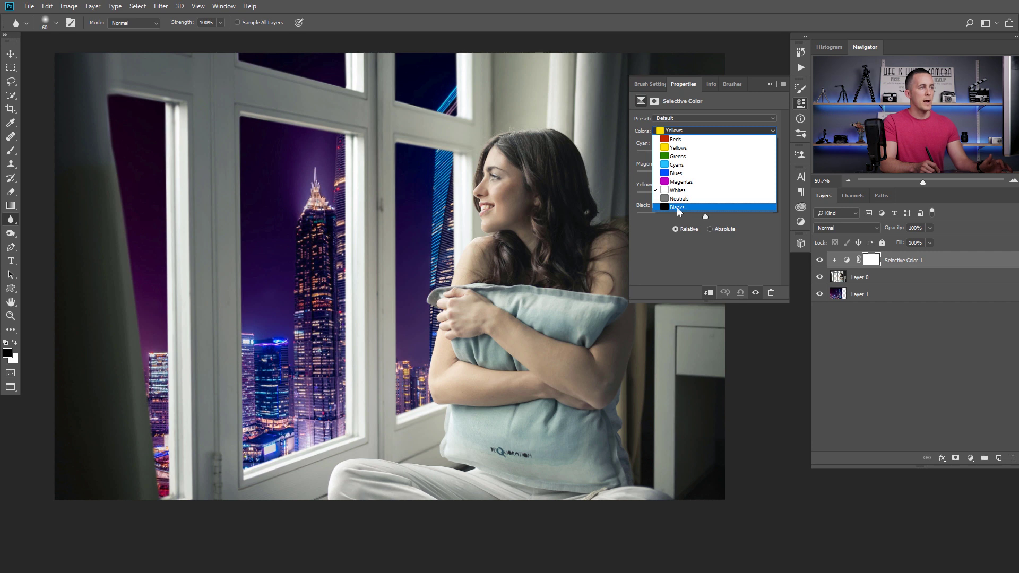
left_click(680, 208)
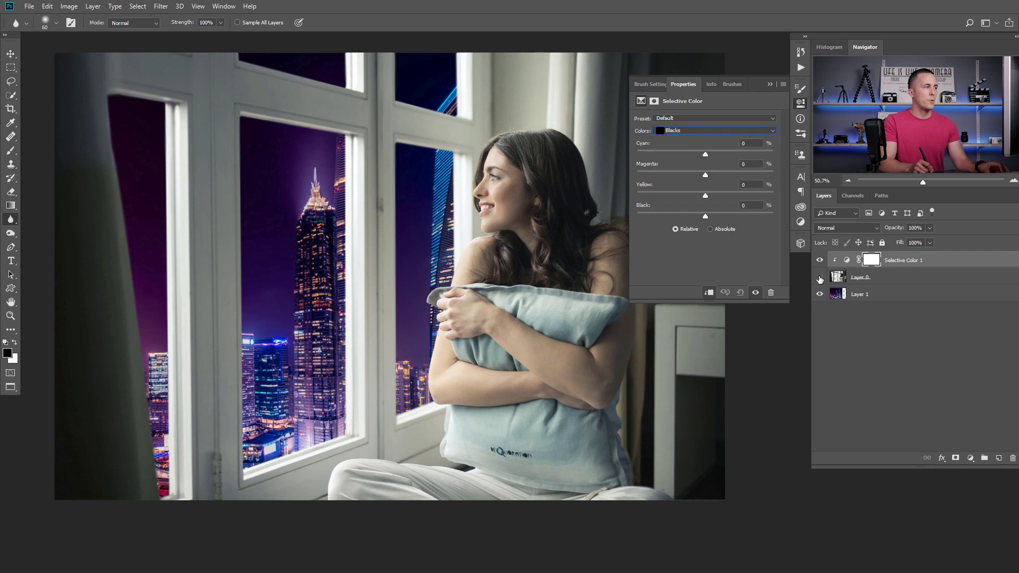
left_click(820, 278)
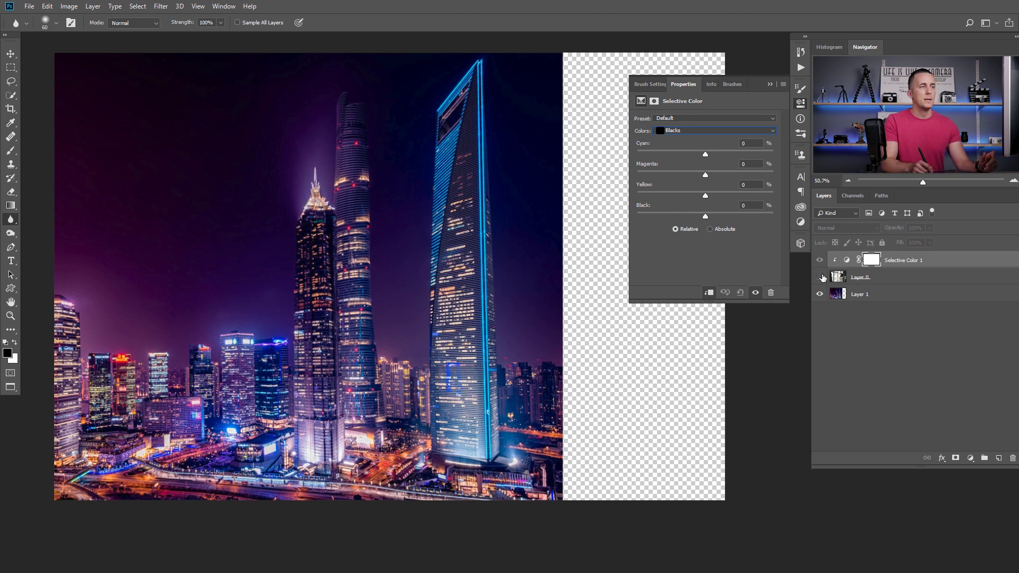
left_click(819, 277)
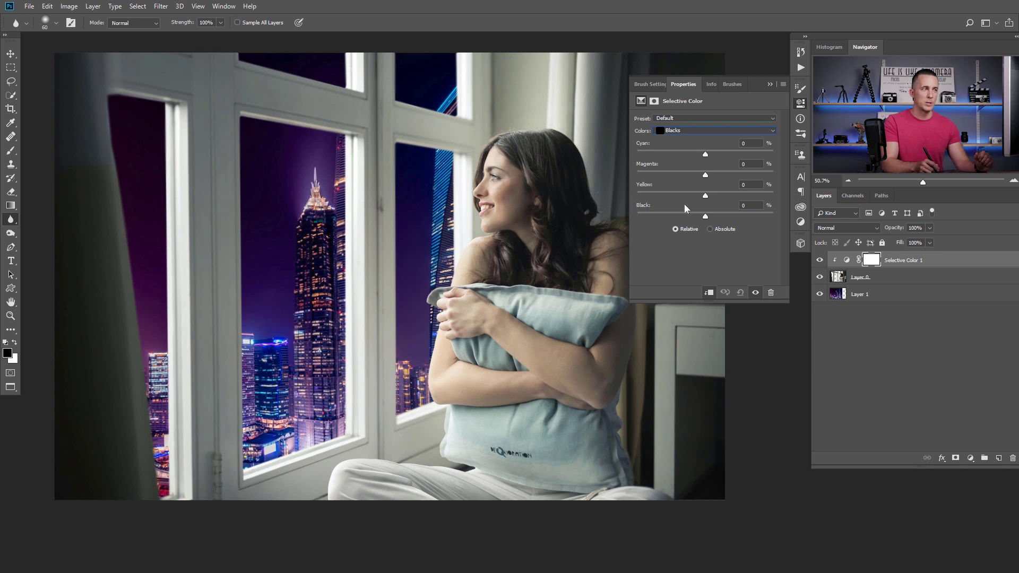
mouse_move(707, 177)
left_mouse_down()
mouse_move(739, 174)
mouse_move(710, 176)
left_mouse_up()
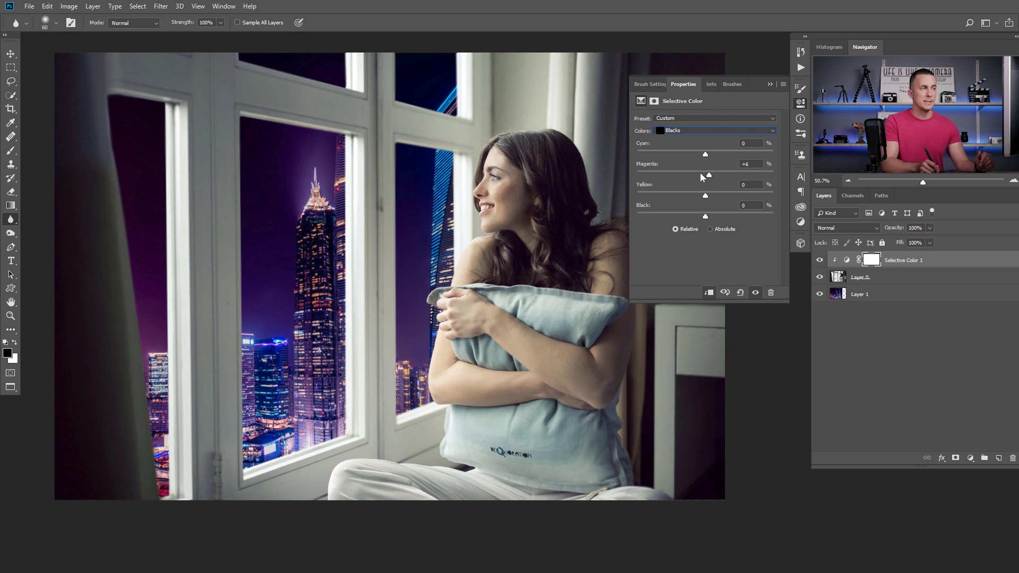
Set the Blacks of the Selective Color adjustment to Cyan +4%, Magenta +44% and Yellow -7%, and compare the photo with and without it.
mouse_move(710, 176)
left_mouse_down()
mouse_move(676, 176)
mouse_move(730, 176)
left_mouse_up()
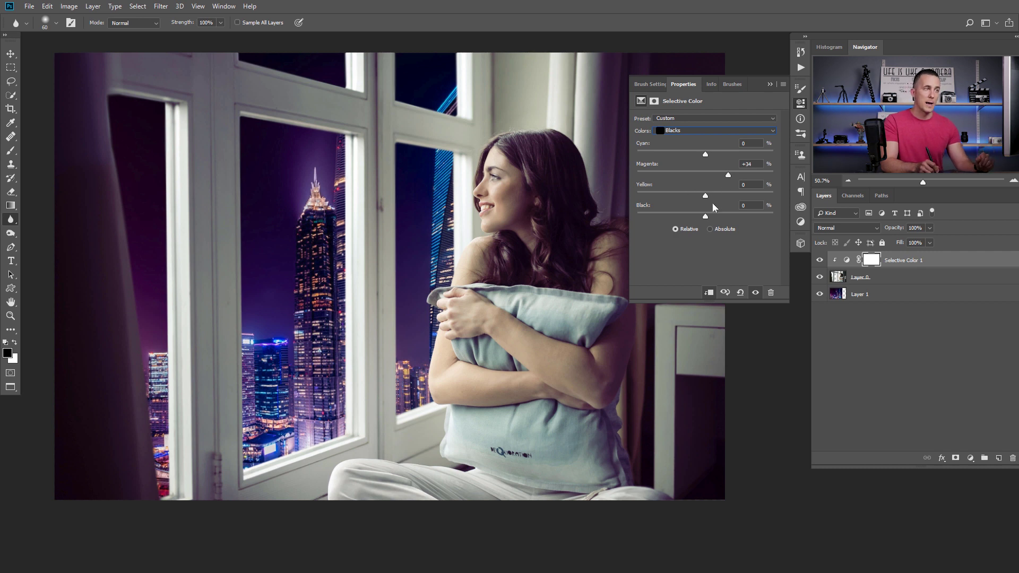
left_click_drag(705, 197, 684, 197)
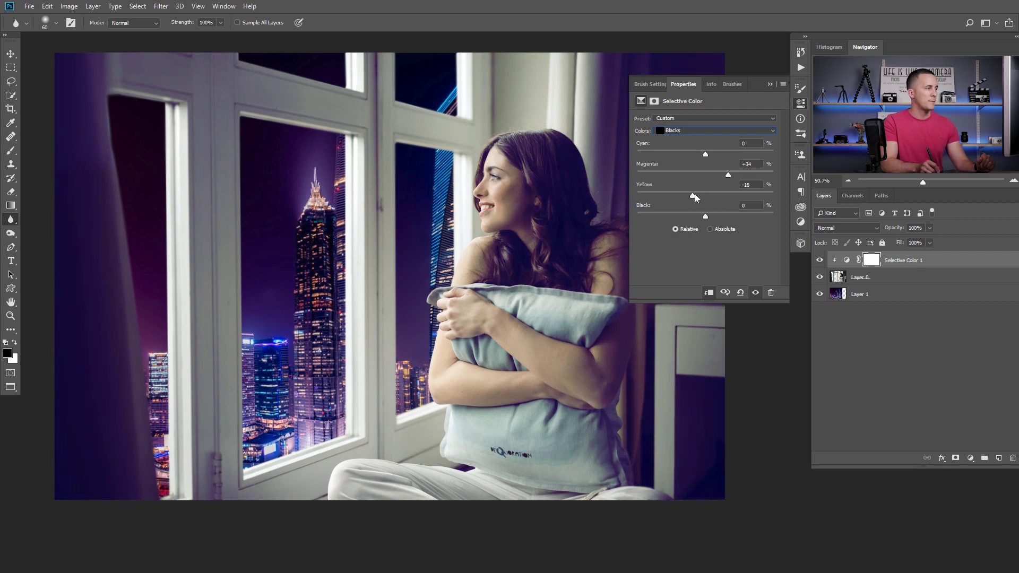
mouse_move(706, 157)
left_mouse_down()
mouse_move(718, 159)
mouse_move(705, 158)
left_mouse_up()
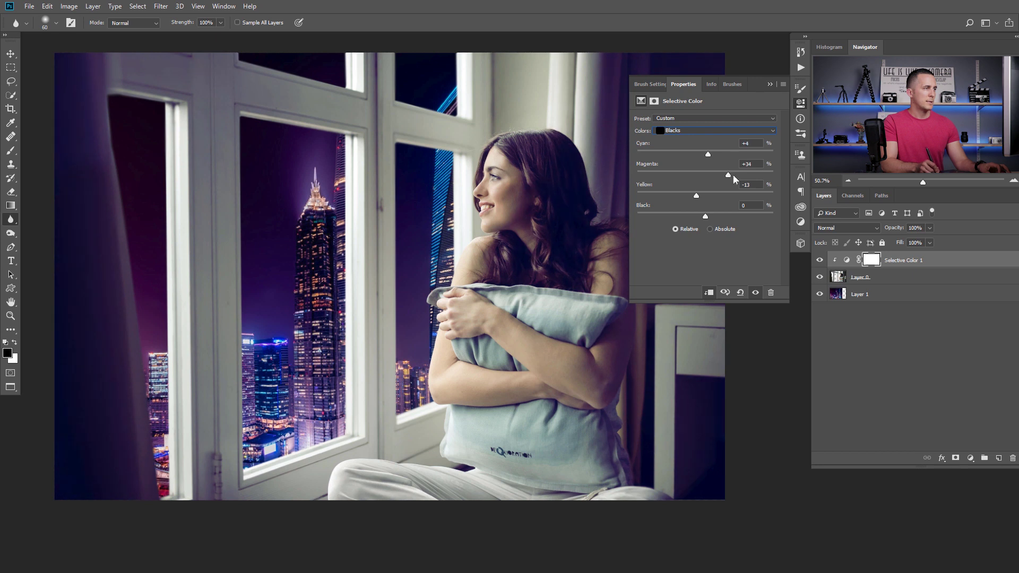
left_click_drag(735, 176, 735, 175)
left_click_drag(540, 227, 446, 223)
left_click(818, 260)
left_click(819, 261)
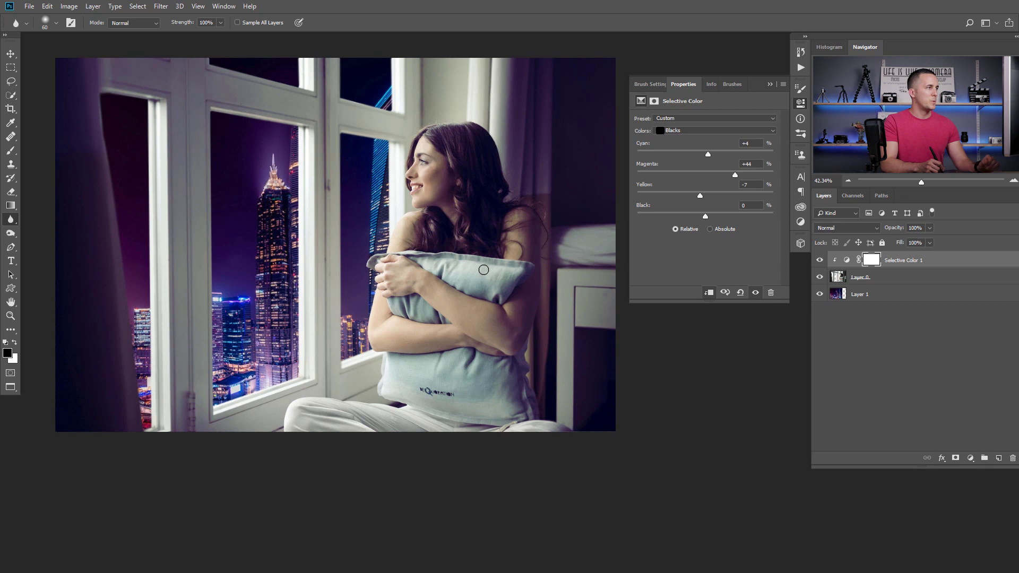
Set the Neutrals of the Selective Color adjustment to Cyan +11%, Magenta +6% and Yellow -15%.
left_click(714, 130)
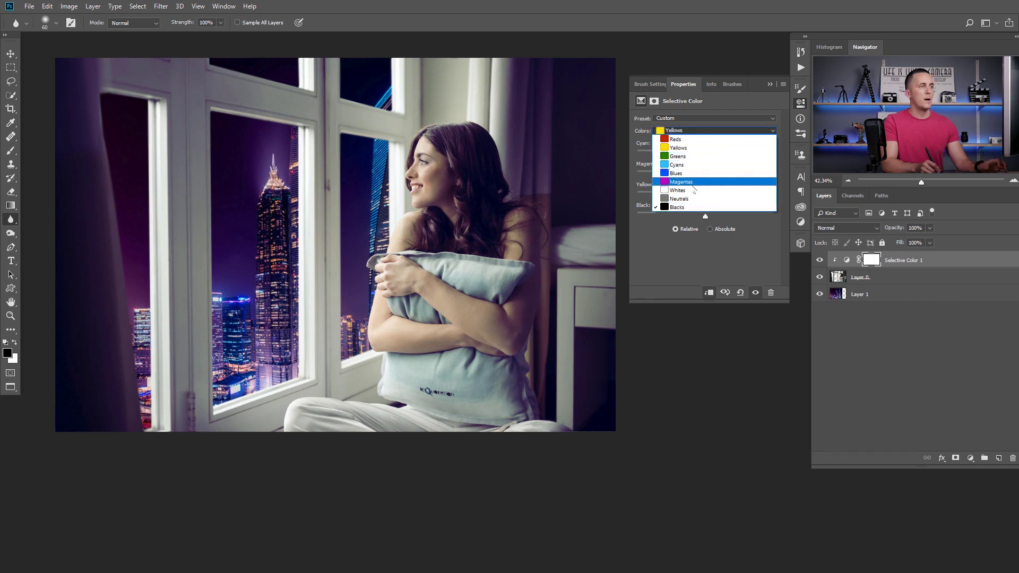
left_click(690, 198)
left_click_drag(706, 198, 694, 197)
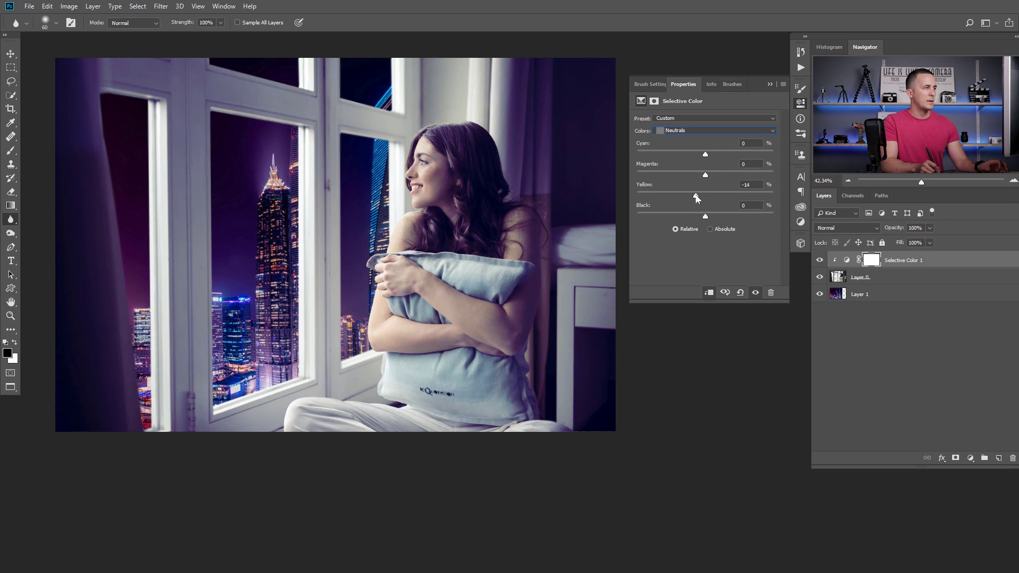
left_click_drag(713, 177, 713, 156)
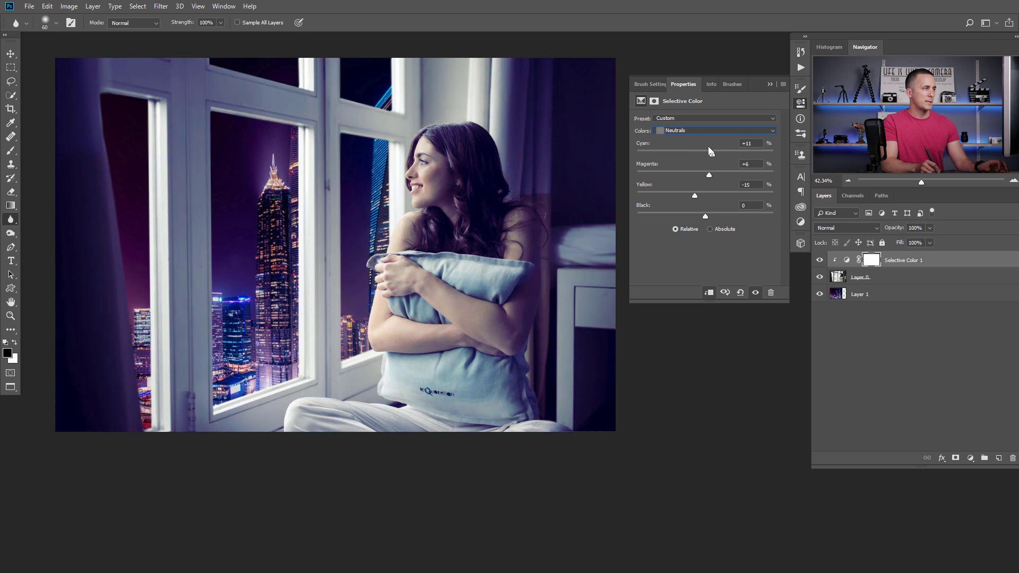
Set the Whites of the Selective Color adjustment to Cyan -4%, Magenta +53% and Yellow -19%, and compare before and after.
left_click(703, 132)
left_click(702, 191)
left_click_drag(710, 173, 692, 190)
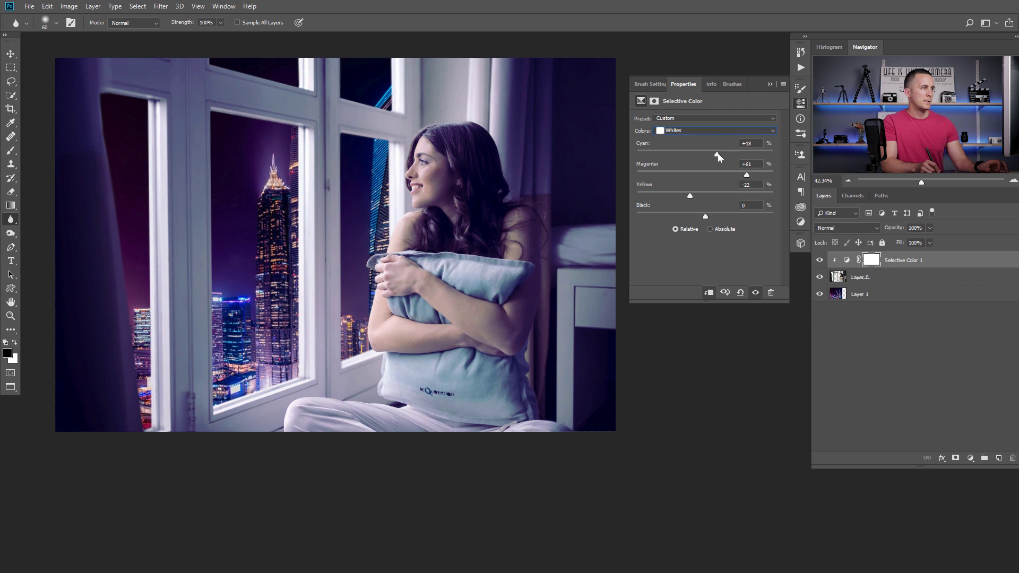
left_click_drag(724, 155, 705, 155)
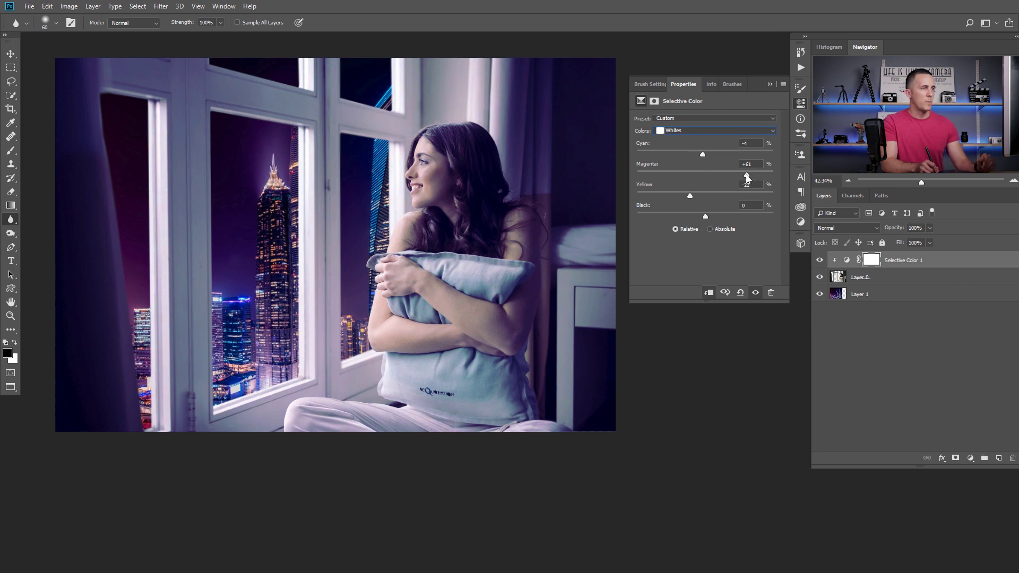
left_click_drag(691, 195, 690, 196)
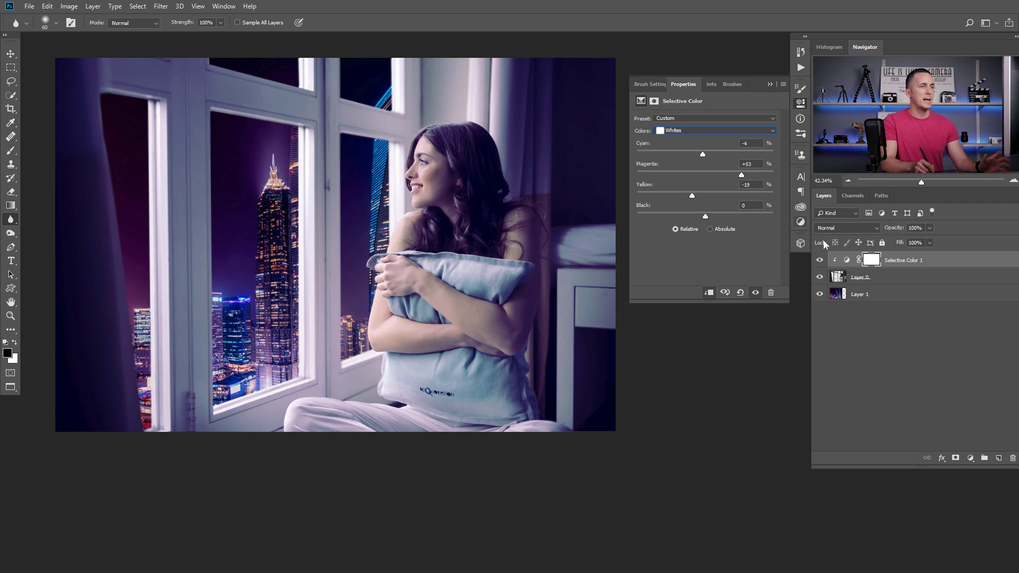
left_click(819, 261)
left_click(818, 262)
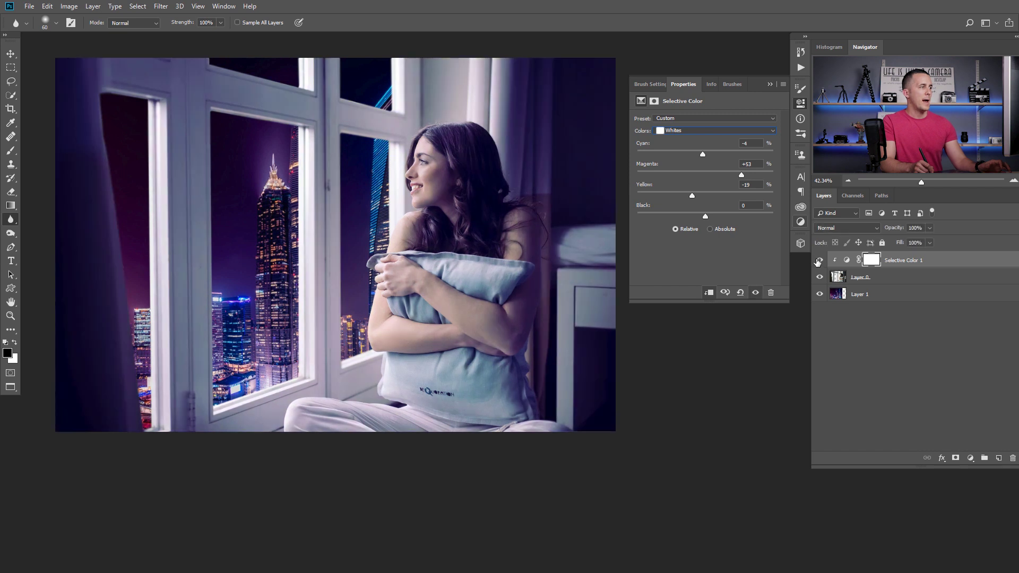
left_click(818, 262)
left_click(819, 261)
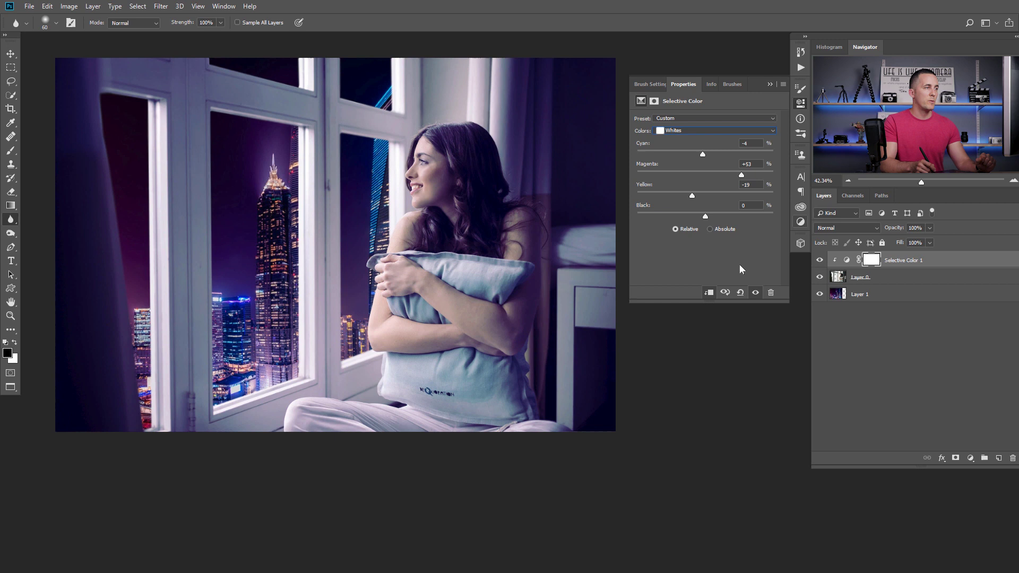
Convert the skyline layer, Layer 1, to a Smart Object.
left_click(843, 290)
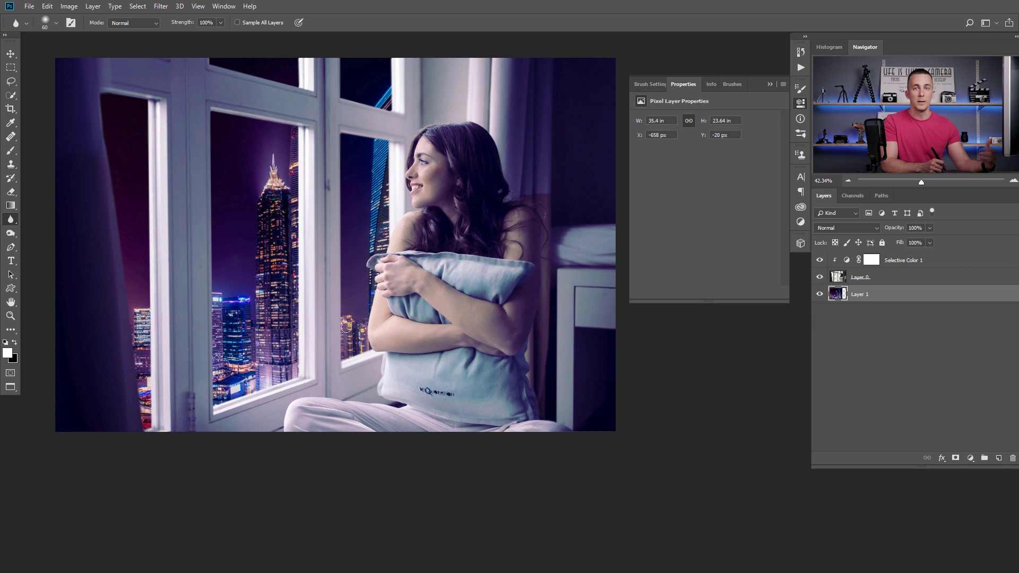
left_click_drag(393, 189, 411, 226)
left_click_drag(437, 315, 425, 315)
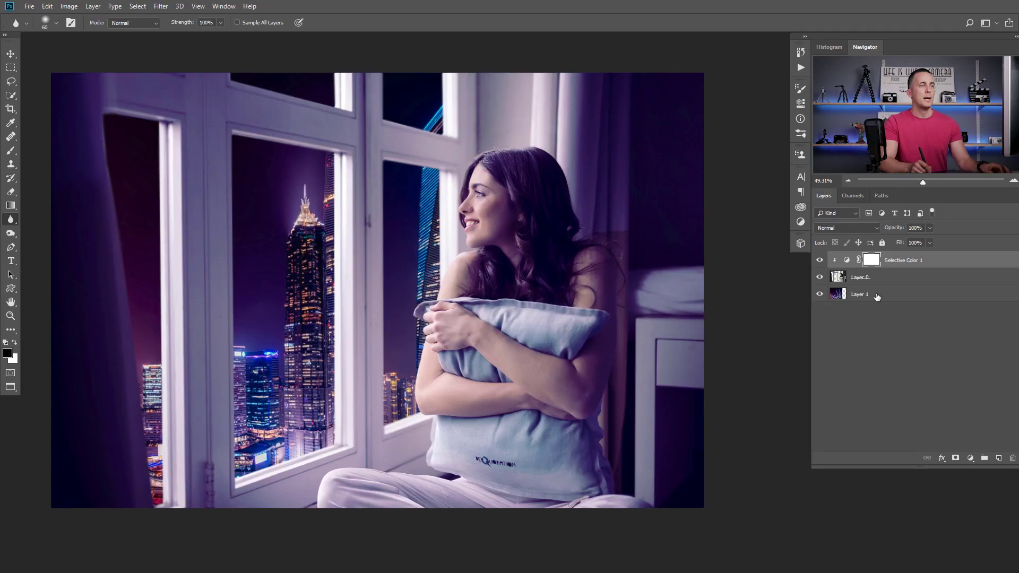
left_click(877, 297)
right_click(896, 295)
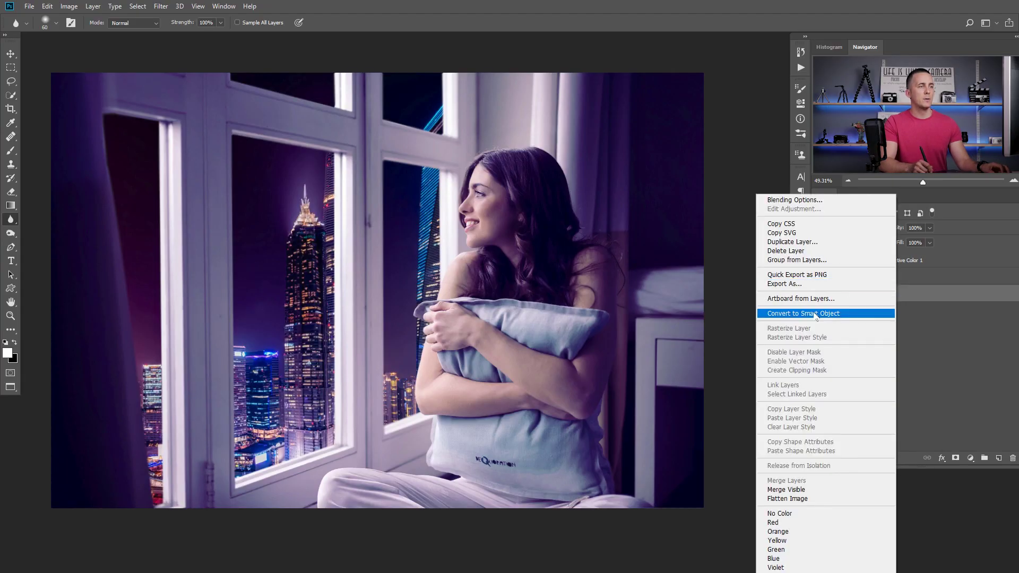
left_click(816, 314)
Rename the skyline layer Background and the interior photo layer Foreground.
double_click(853, 293)
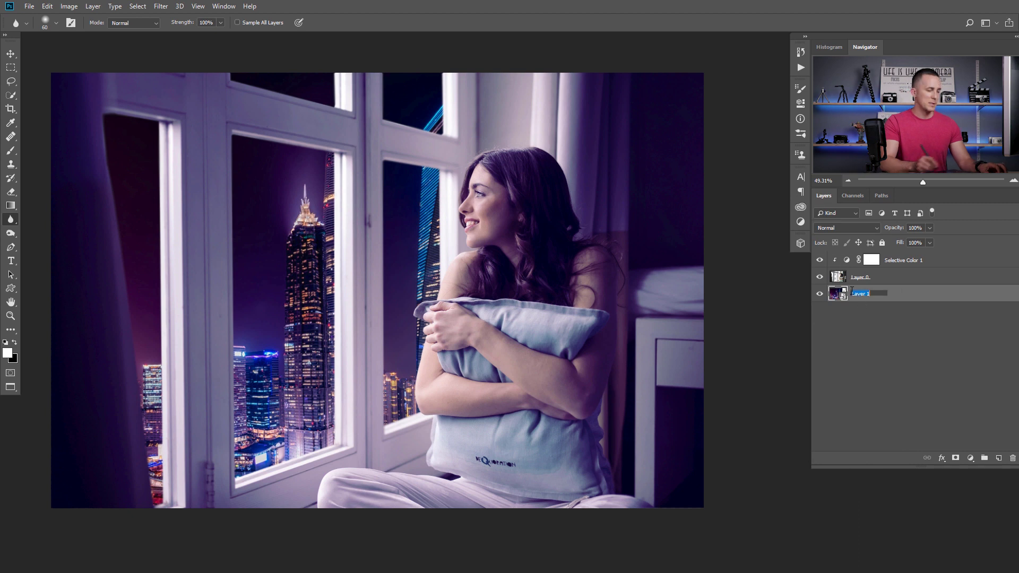
type("Backgro")
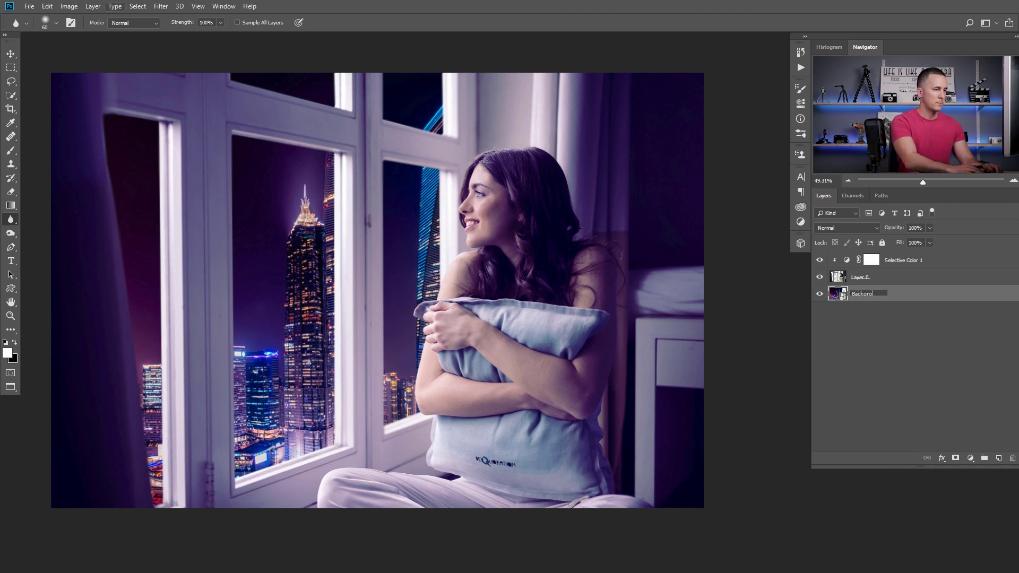
type("und")
key("Return")
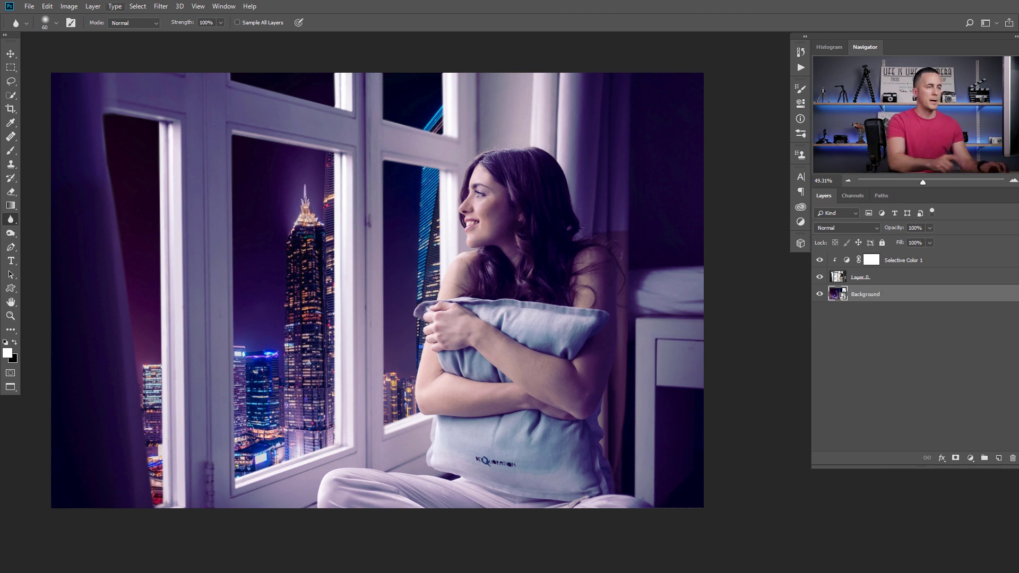
double_click(864, 279)
type("Foreground")
key("Return")
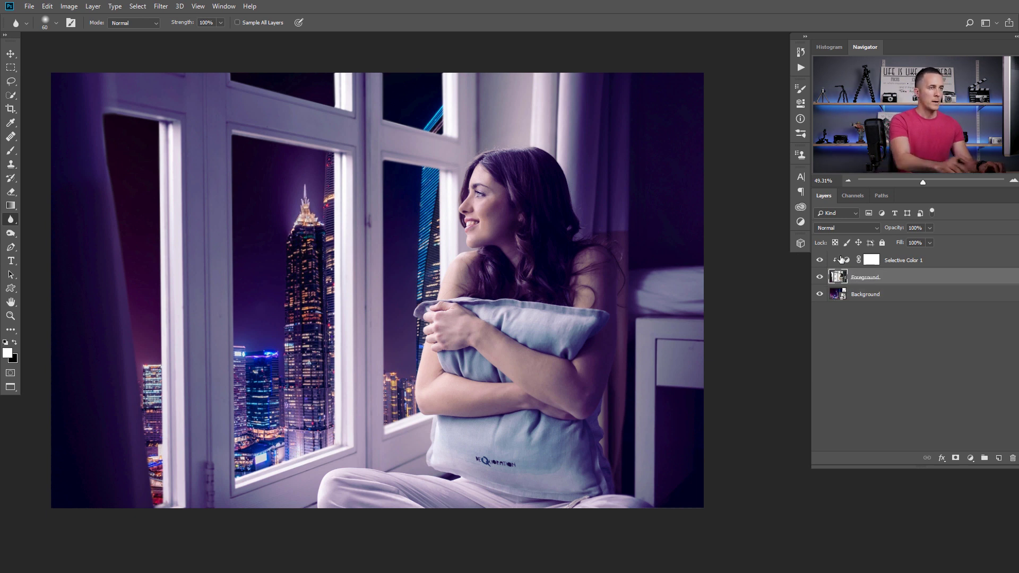
Apply a Gaussian Blur with a radius of 72.6 pixels to the Background layer as a smart filter.
left_click(882, 297)
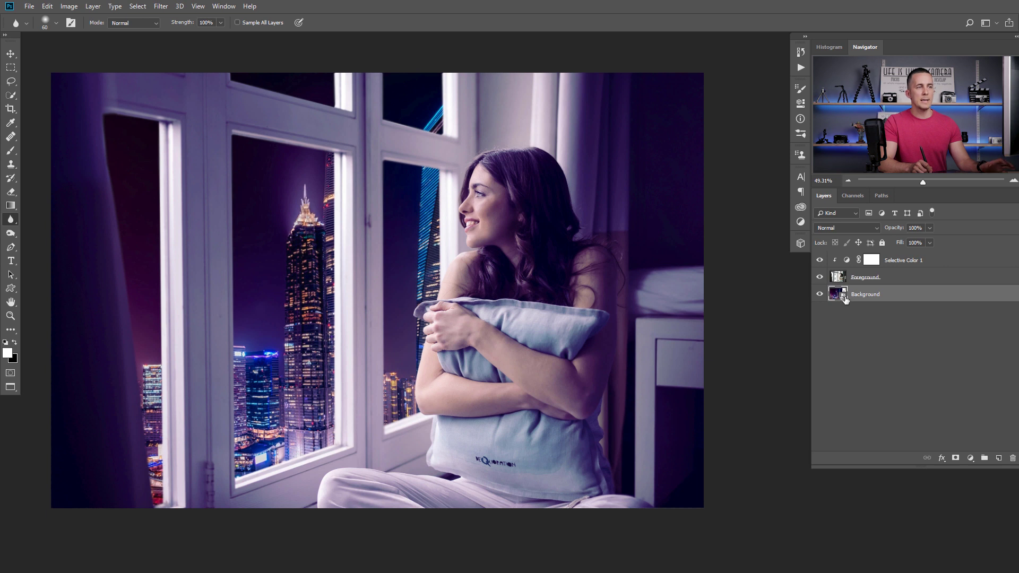
left_click(160, 6)
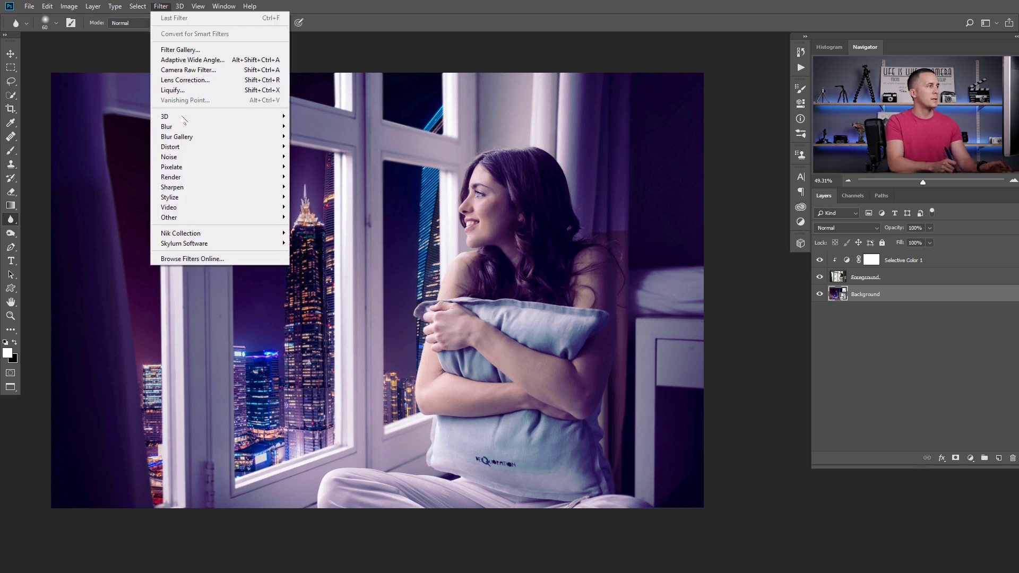
mouse_move(212, 127)
left_click(343, 168)
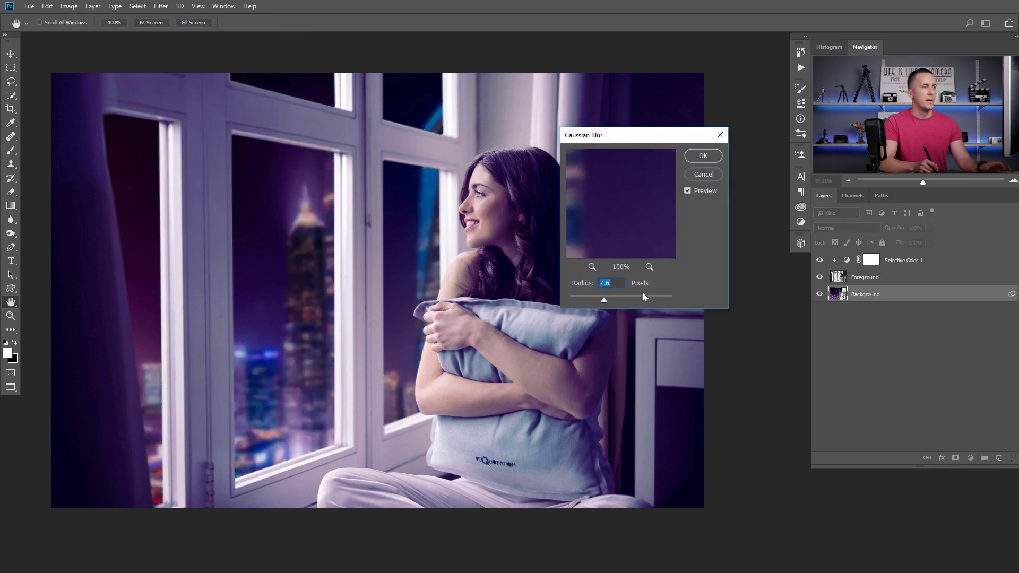
left_click_drag(653, 144, 687, 188)
left_click_drag(638, 344, 665, 346)
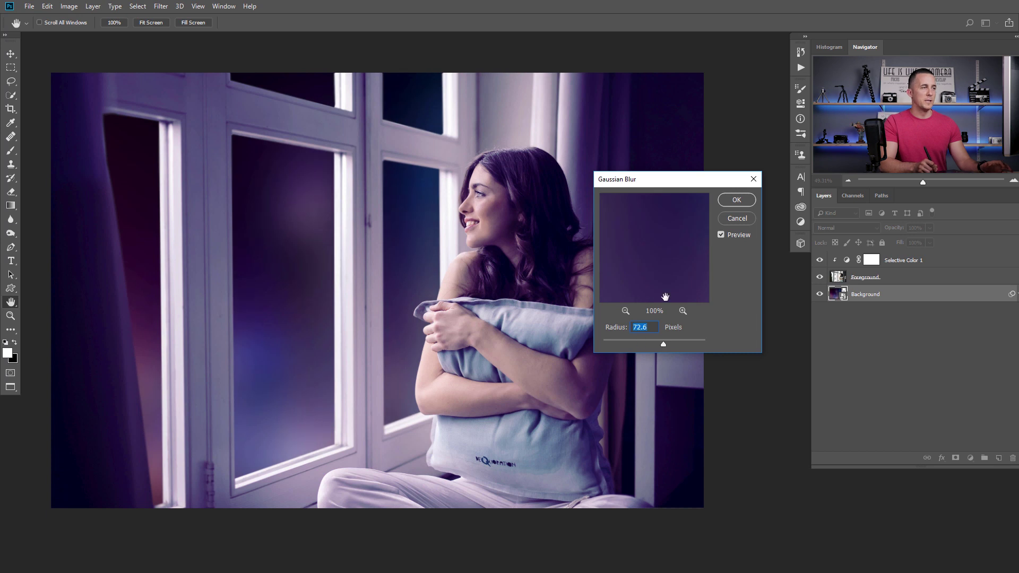
left_click(737, 200)
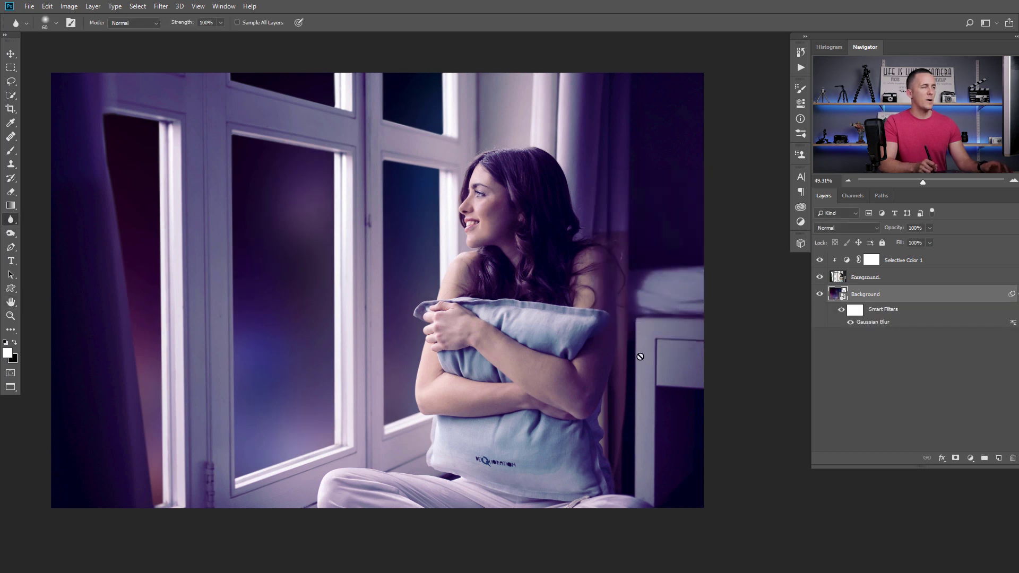
Edit the Background layer's Gaussian Blur smart filter to a radius of 4.9 pixels and check the softened skyline.
double_click(871, 323)
left_click_drag(661, 343, 621, 346)
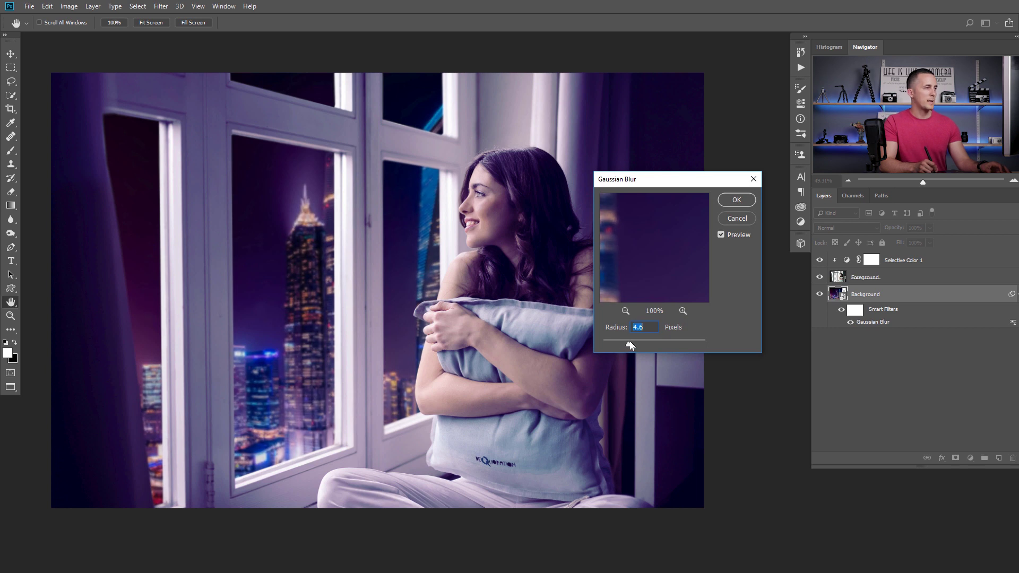
left_click_drag(632, 341, 631, 343)
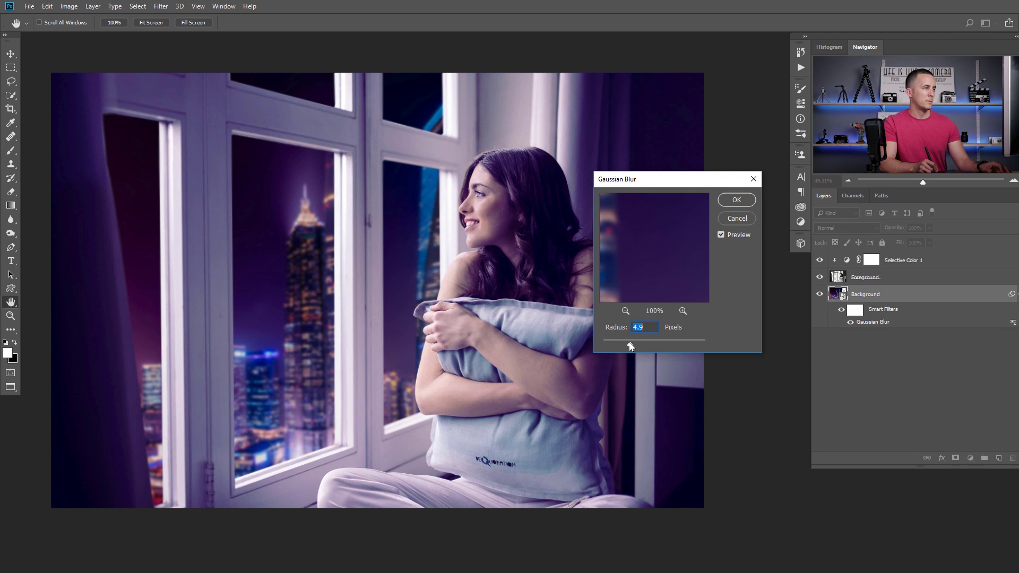
left_click(745, 200)
left_click_drag(541, 279, 487, 370)
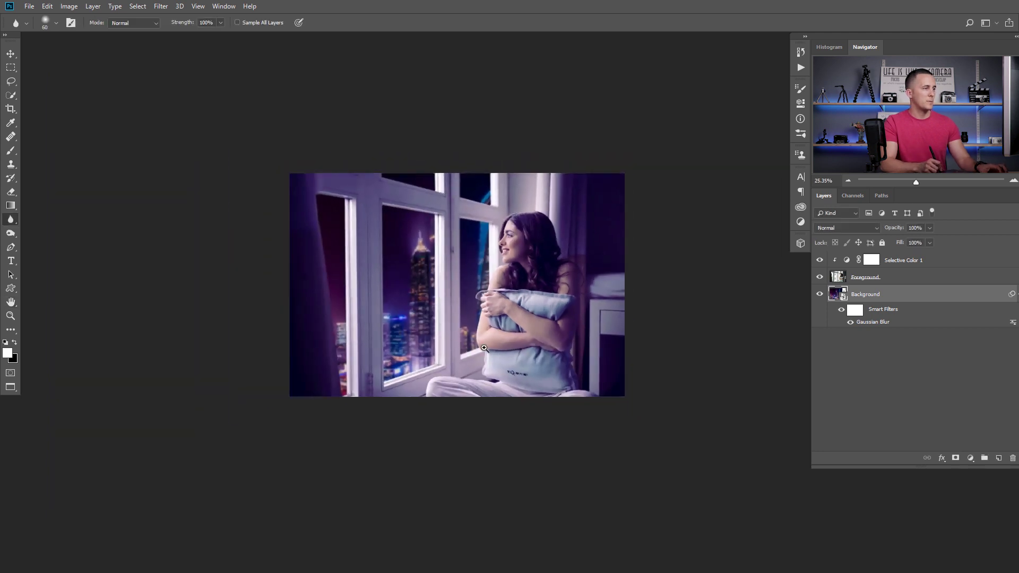
mouse_move(470, 291)
left_mouse_down()
mouse_move(459, 309)
mouse_move(412, 293)
mouse_move(477, 299)
left_mouse_up()
left_click_drag(436, 261, 463, 323)
left_click_drag(476, 370, 451, 343)
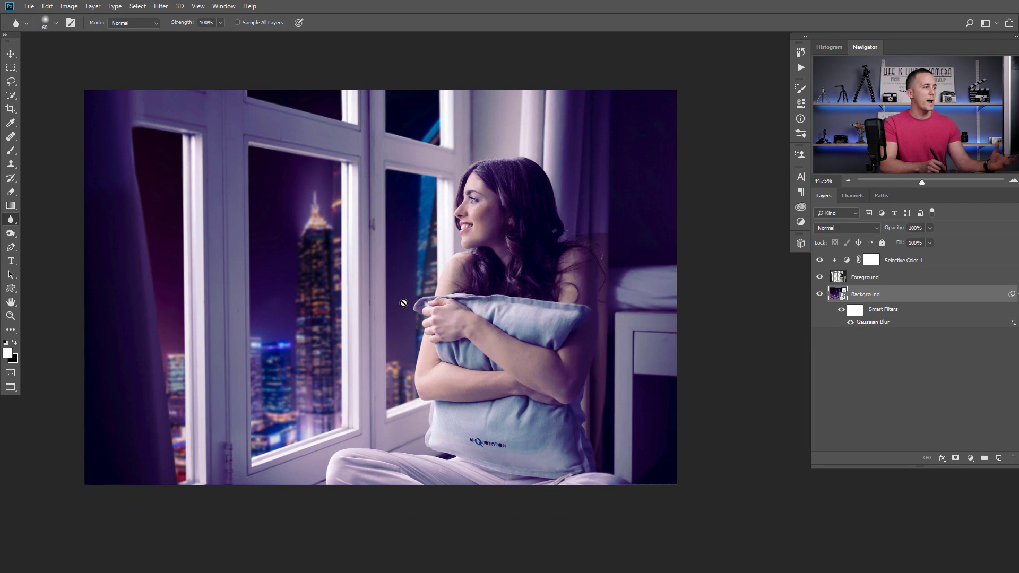
Hide the Selective Color 1 layer and add a Color Balance adjustment above it, clipped to the Foreground layer.
left_click(847, 261)
left_click(822, 261)
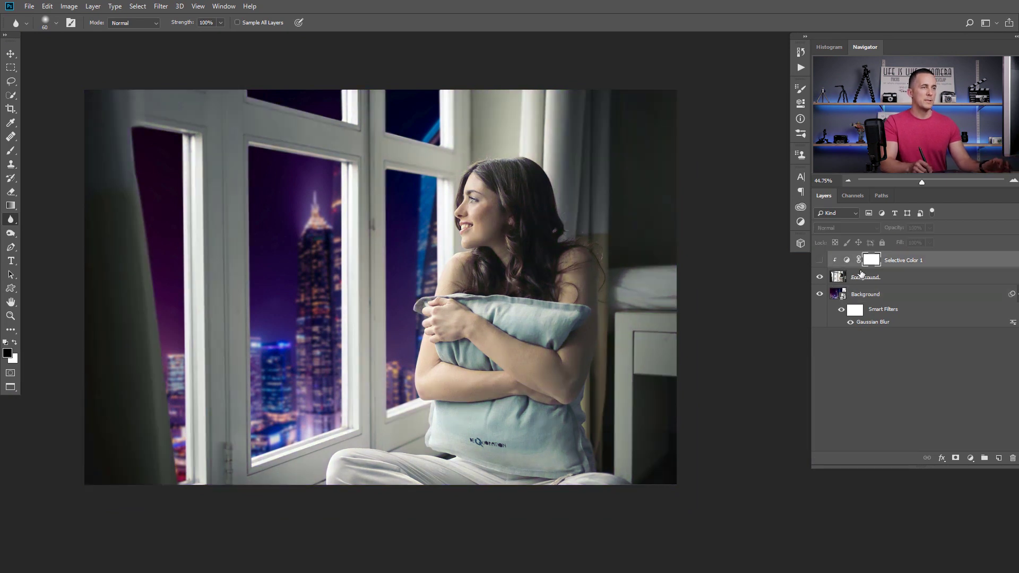
left_click(974, 460)
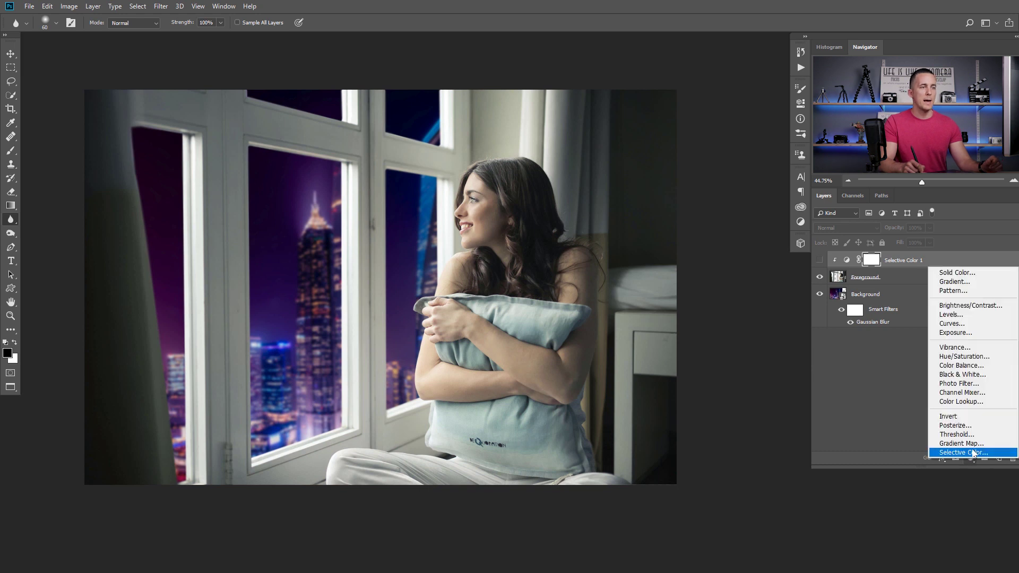
left_click(963, 366)
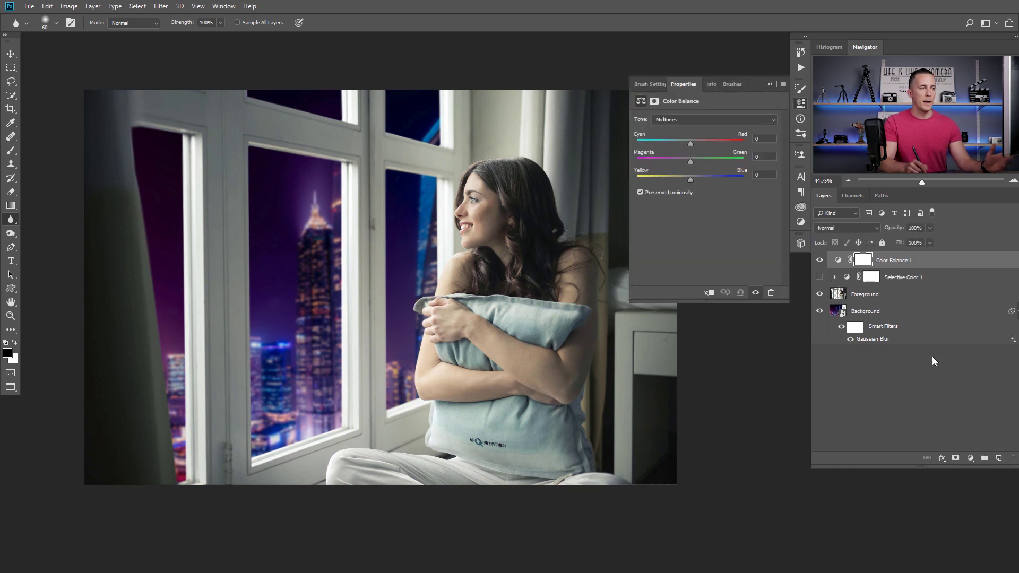
left_click(709, 293)
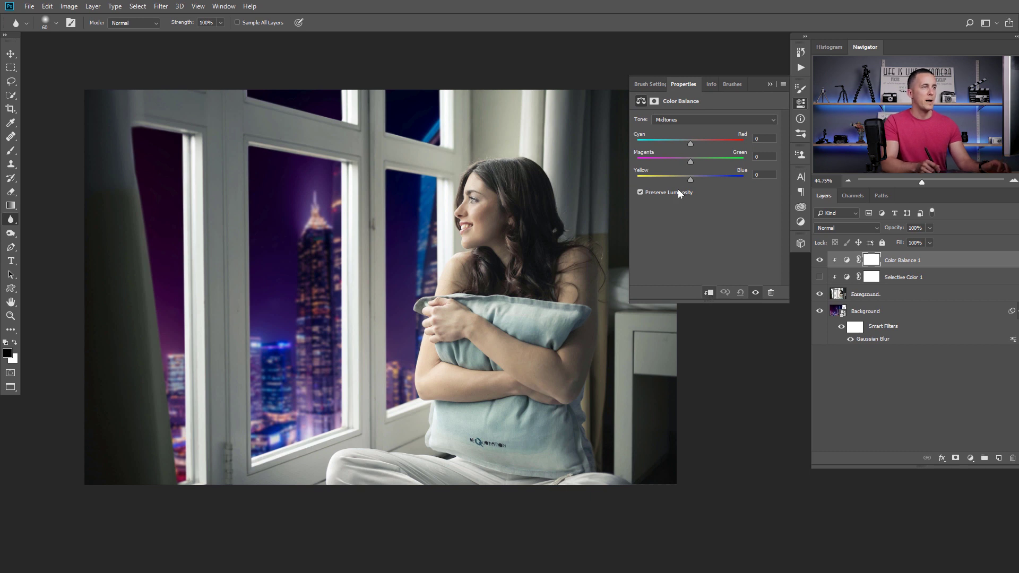
Set the Shadows of the Color Balance adjustment to Cyan-Red -6, Magenta-Green -35 and Yellow-Blue +12.
left_click(684, 119)
left_click(674, 130)
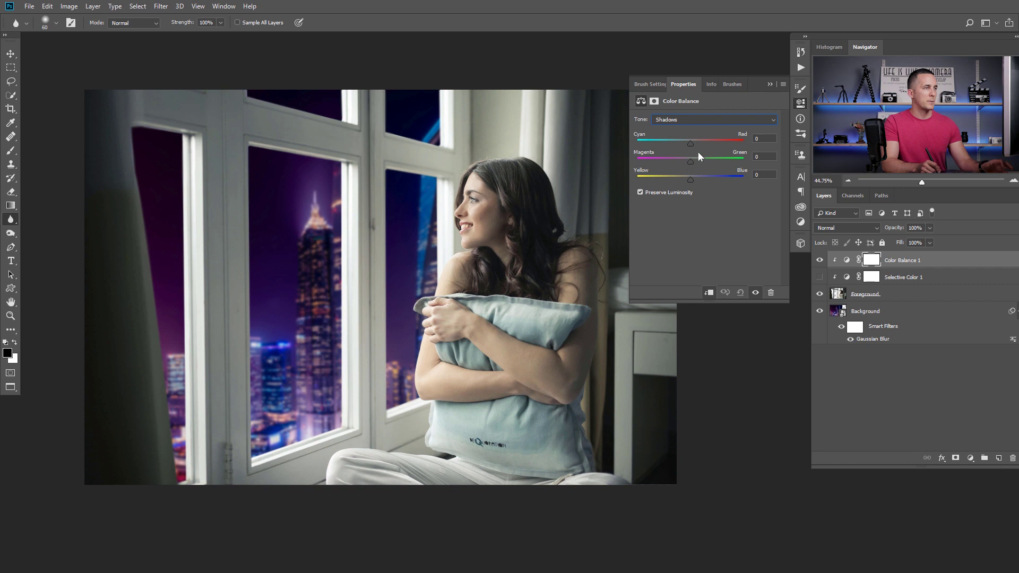
left_click_drag(689, 160, 697, 179)
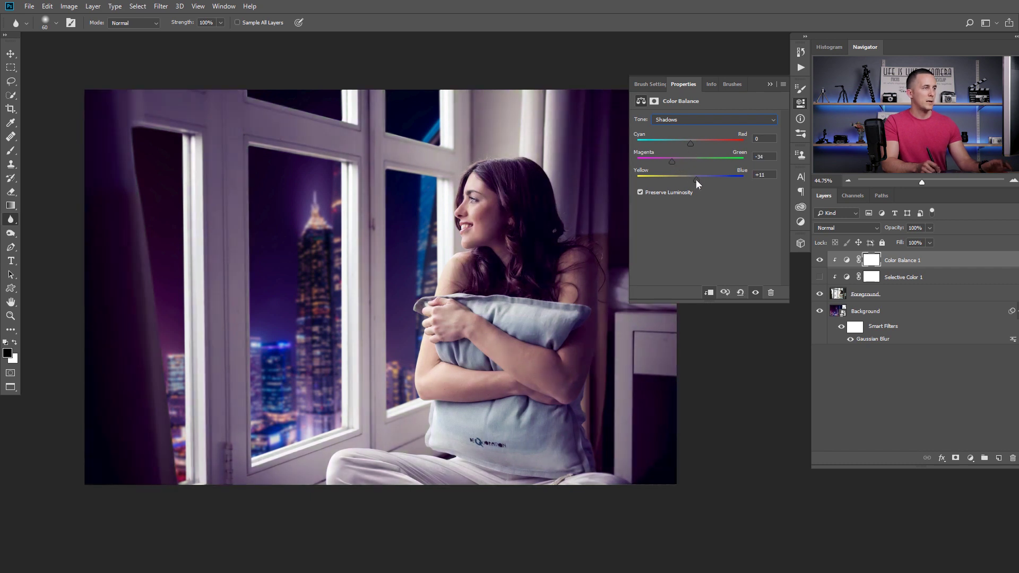
left_click_drag(696, 144, 689, 142)
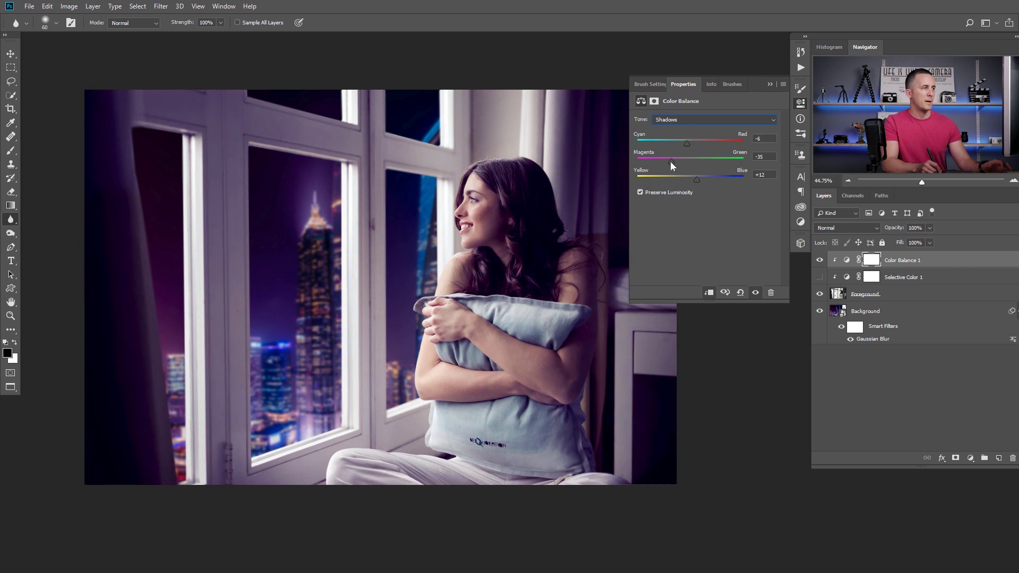
Set the Midtones of the Color Balance adjustment to Cyan-Red -17, Magenta-Green -12 and Yellow-Blue +9.
left_click(685, 120)
left_click(689, 139)
left_click_drag(689, 142, 682, 143)
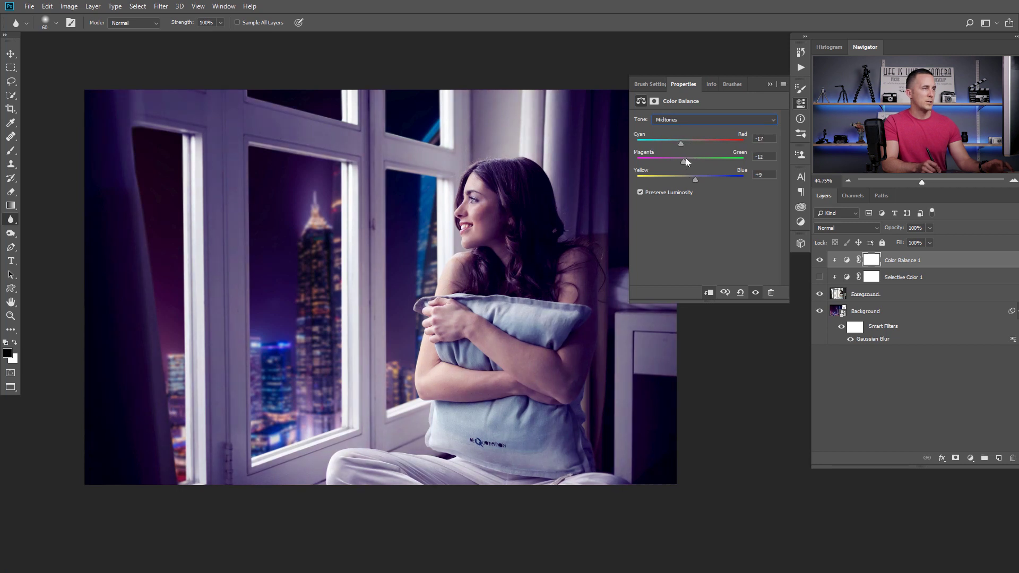
Set the Color Balance Highlights to Cyan-Red -5, Magenta-Green -12 and Yellow-Blue -11, and compare the image with and without the adjustment.
left_click(699, 122)
left_click(697, 148)
left_click_drag(690, 161, 680, 183)
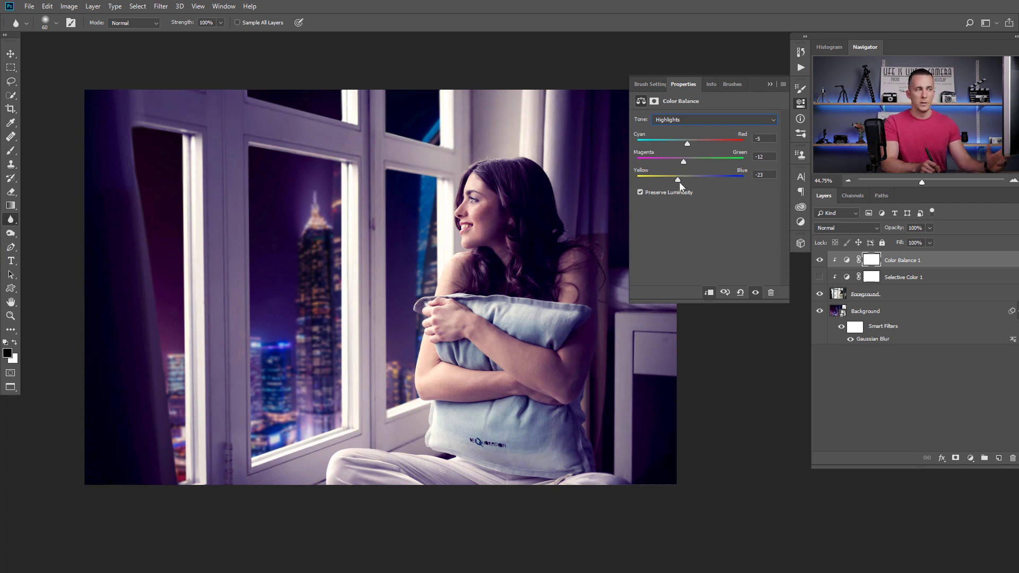
left_click_drag(679, 180, 682, 183)
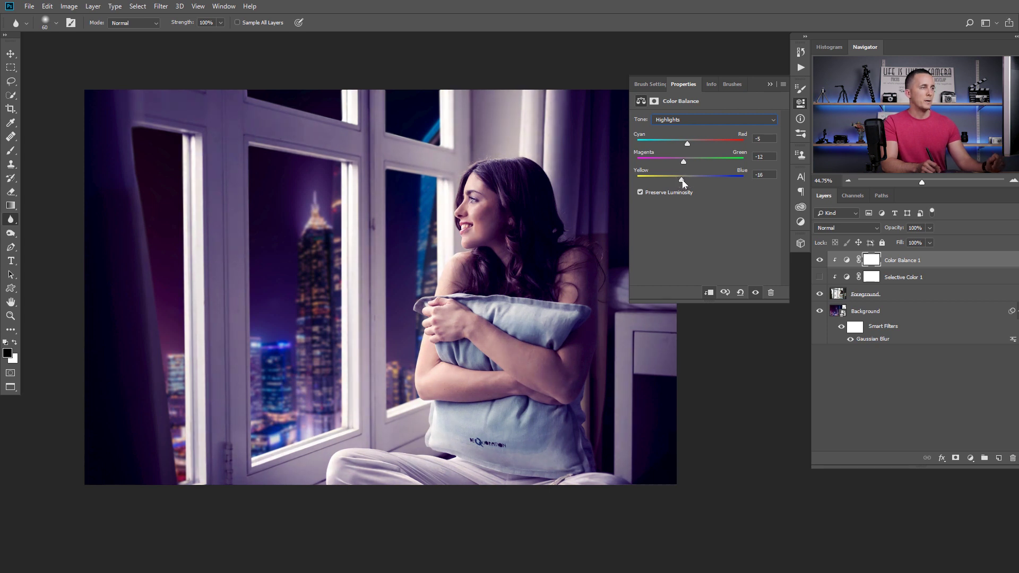
left_click_drag(683, 181, 686, 181)
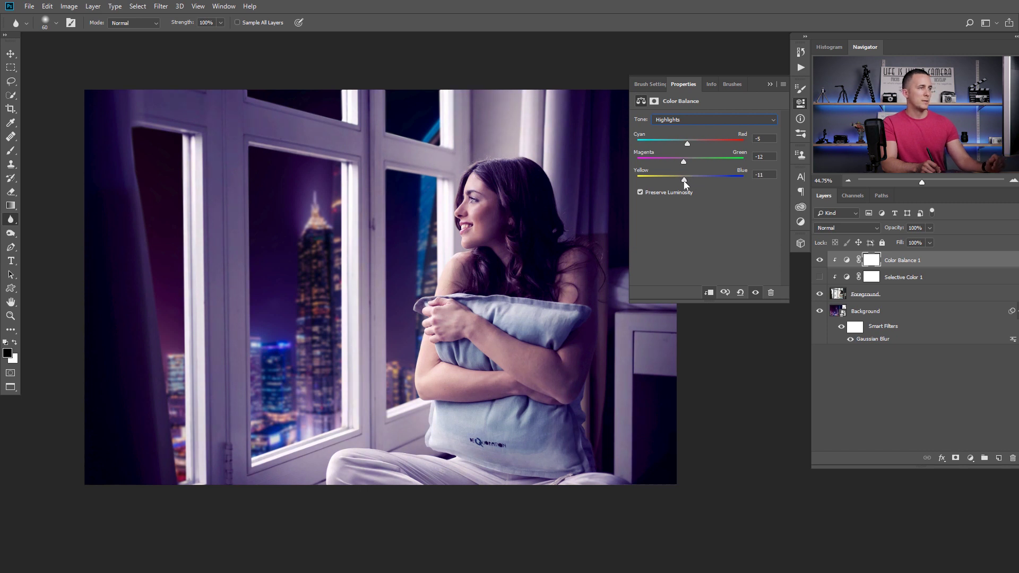
left_click(769, 84)
left_click(820, 262)
left_click(821, 263)
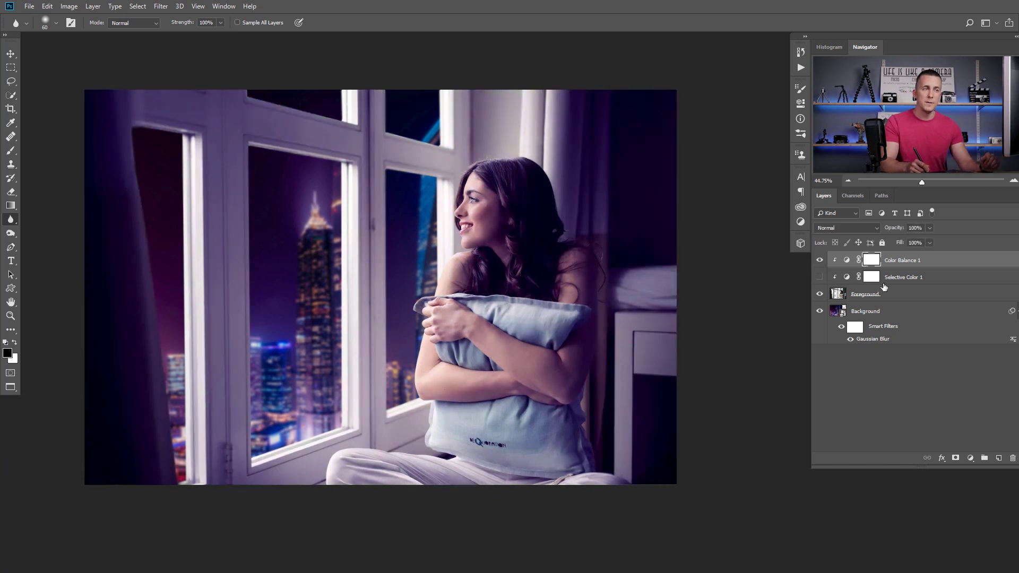
Hide the Color Balance 1 layer and add a Curves adjustment above it, clipped to the Foreground layer, in Color blend mode.
left_click(822, 260)
left_click(971, 458)
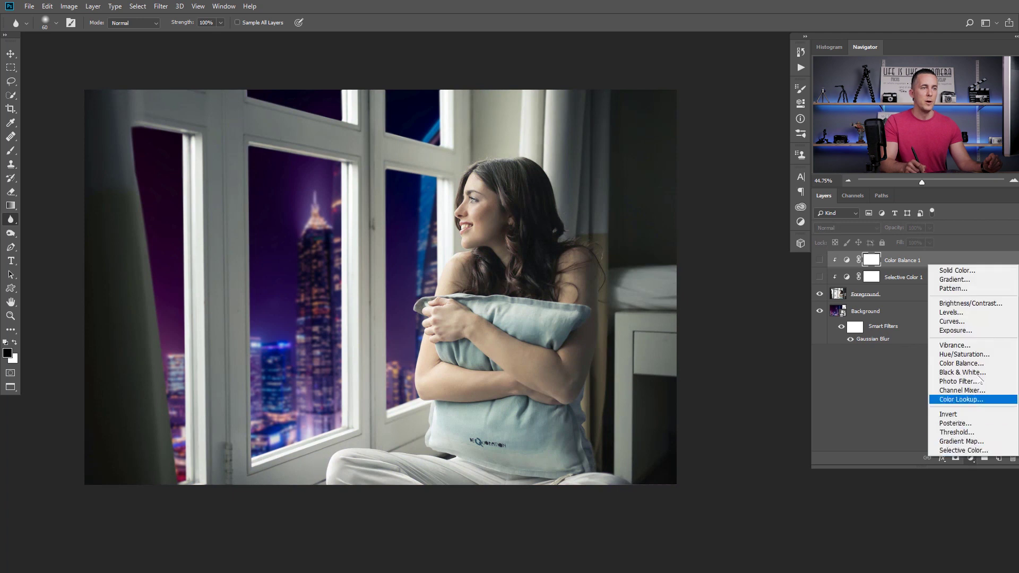
left_click(952, 322)
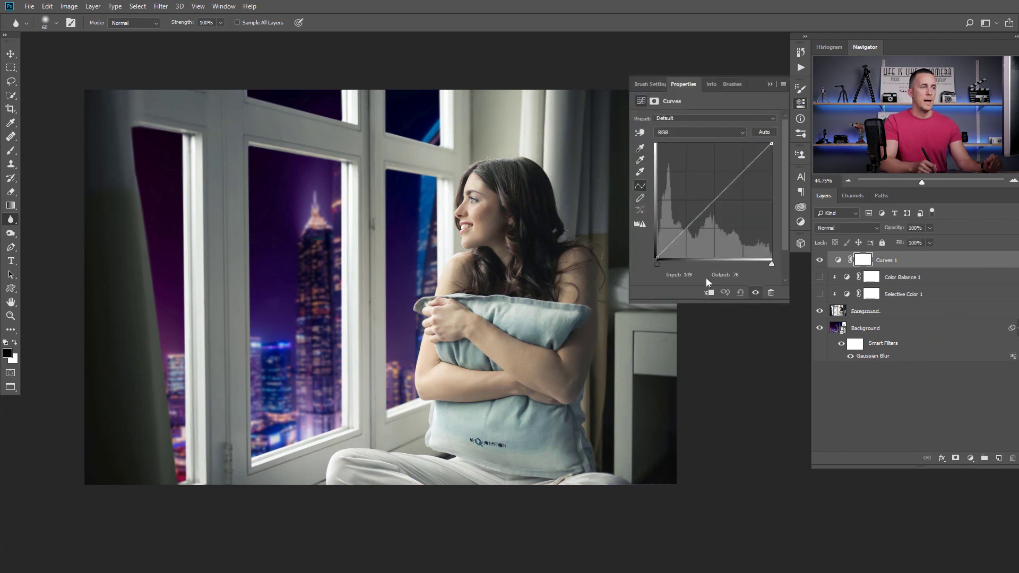
left_click(710, 293)
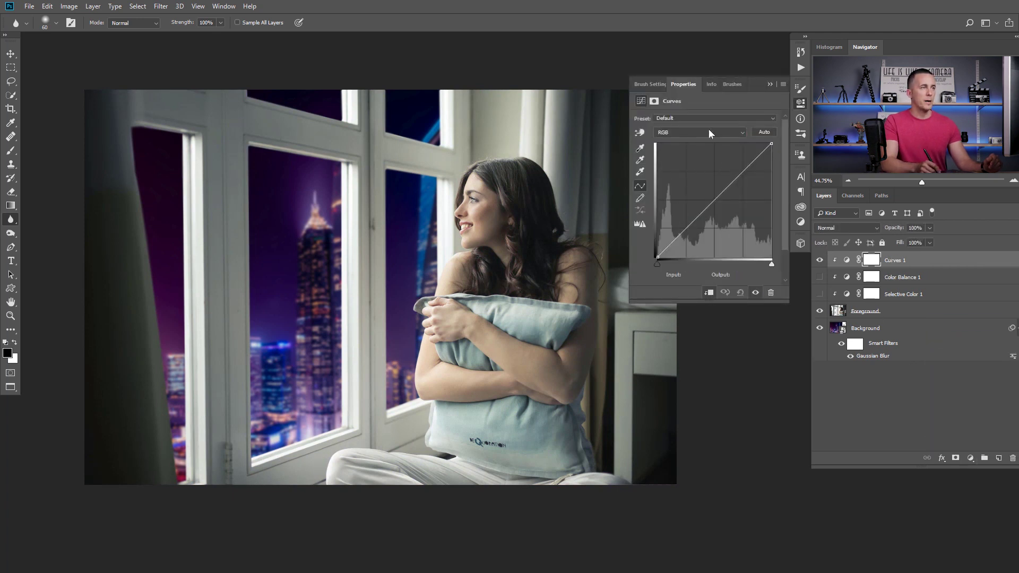
left_click(849, 229)
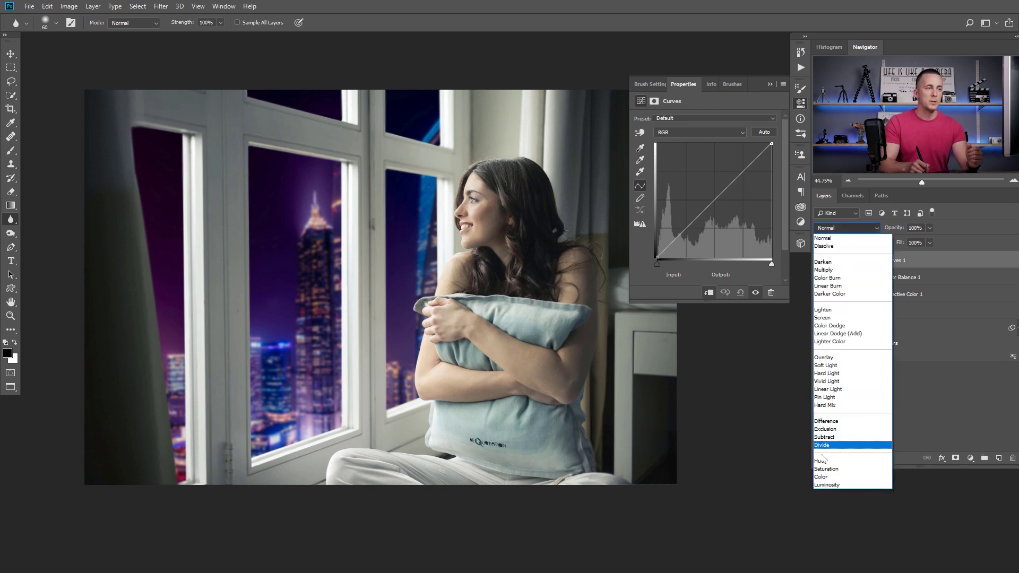
left_click(823, 477)
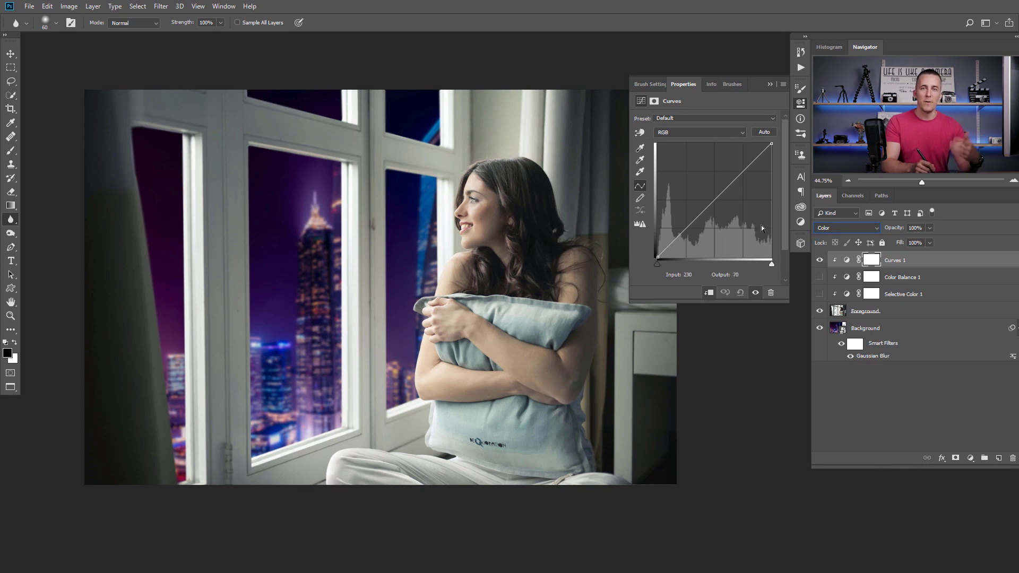
In the Curves Blue channel, raise the black point to output 36, shift the white point slightly inward and lift the midtones to input 108, output 147.
left_click(720, 133)
left_click(685, 164)
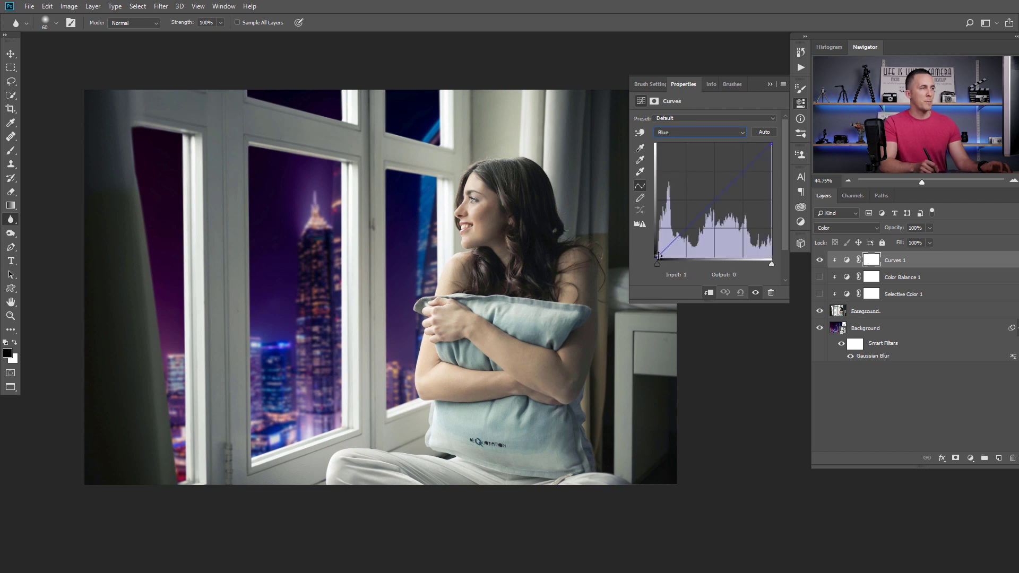
mouse_move(657, 257)
left_mouse_down()
mouse_move(657, 231)
mouse_move(656, 239)
left_mouse_up()
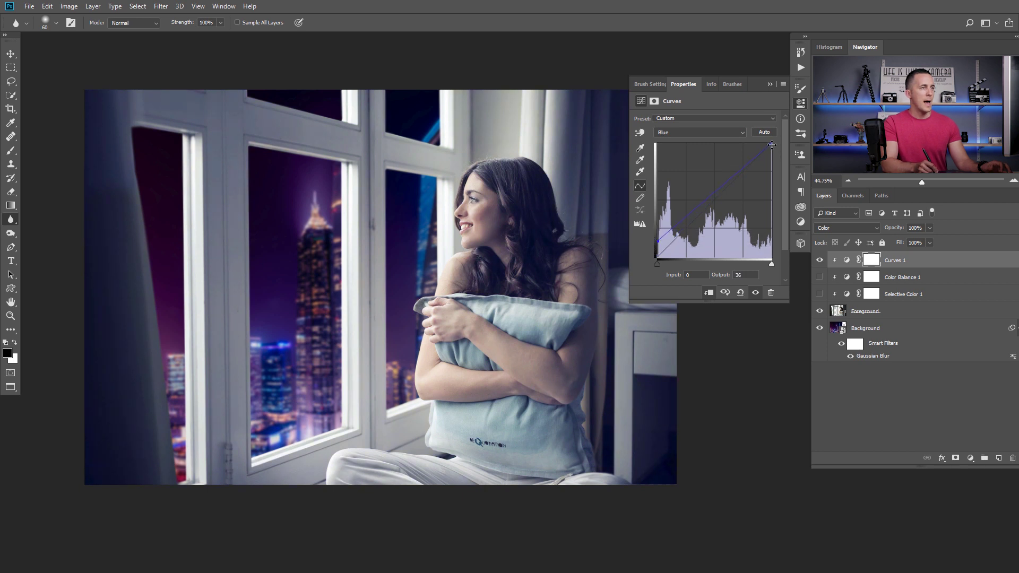
left_click_drag(769, 143, 768, 142)
left_click_drag(707, 194, 706, 192)
In the Curves Green channel, set the black point to input 21, the white point to output 249 and a midpoint to input 131, output 132.
left_click(700, 136)
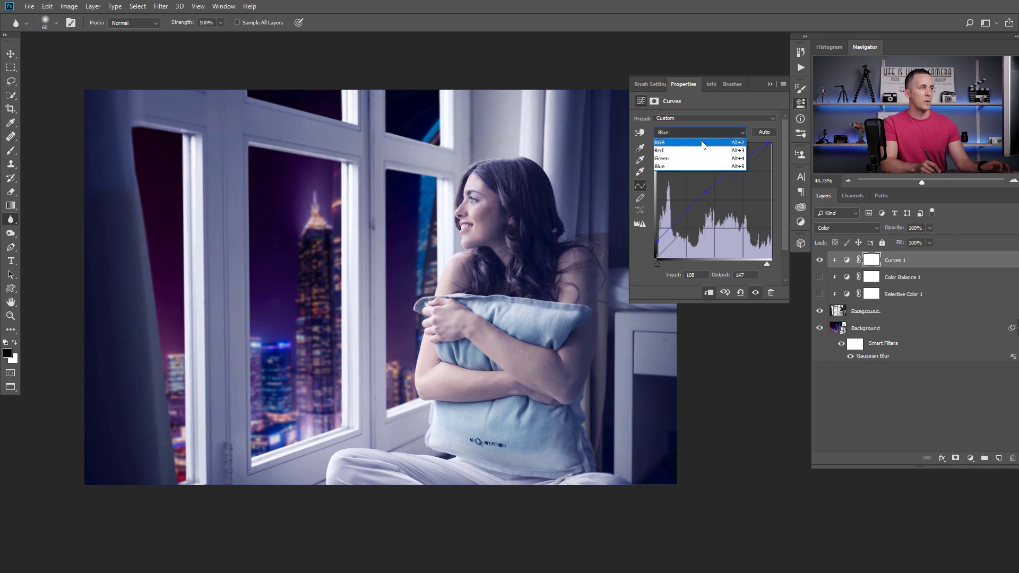
left_click(698, 158)
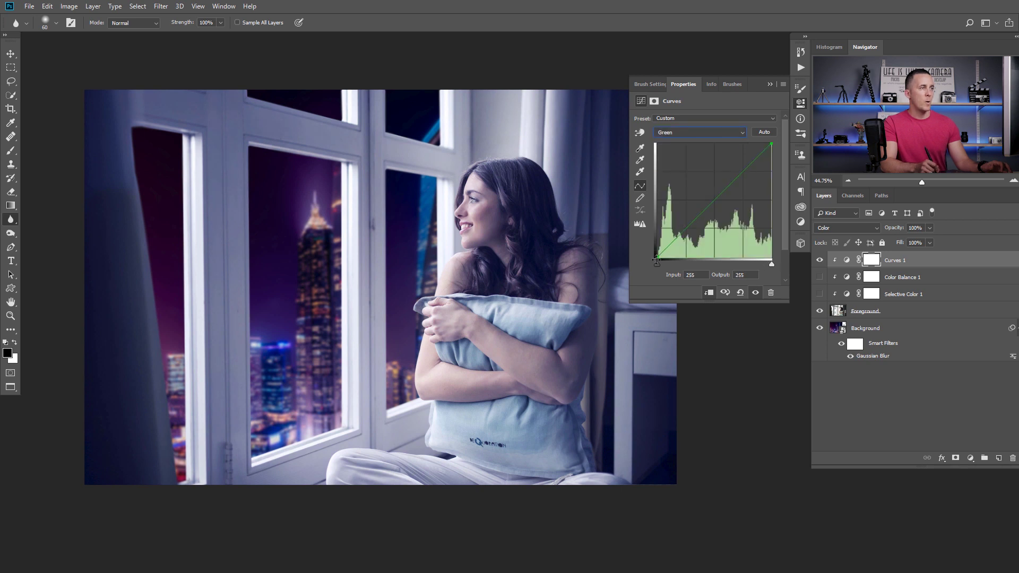
mouse_move(657, 258)
left_mouse_down()
mouse_move(655, 236)
mouse_move(653, 258)
mouse_move(668, 264)
left_mouse_up()
left_click_drag(663, 263, 667, 264)
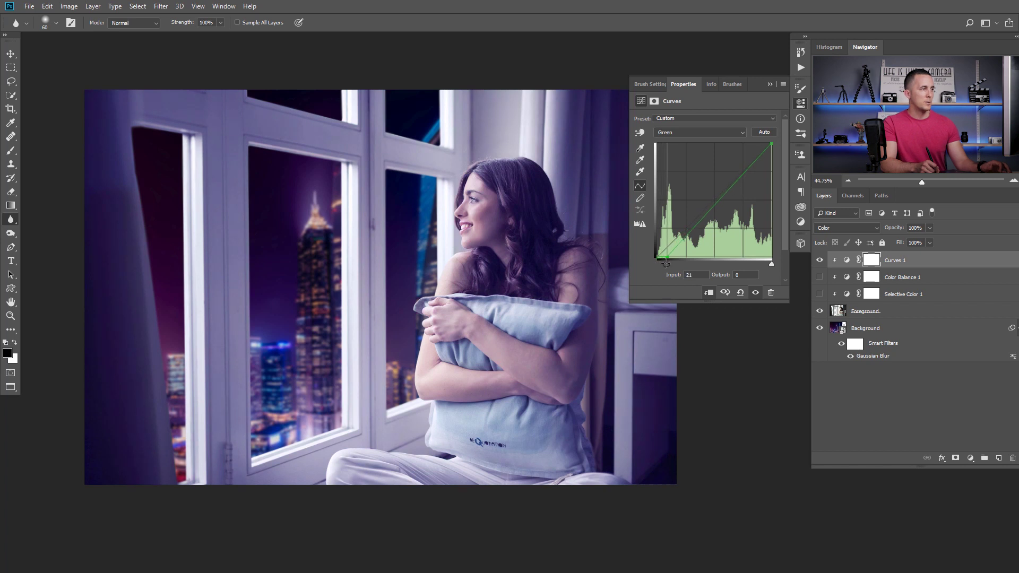
left_click_drag(773, 150, 774, 148)
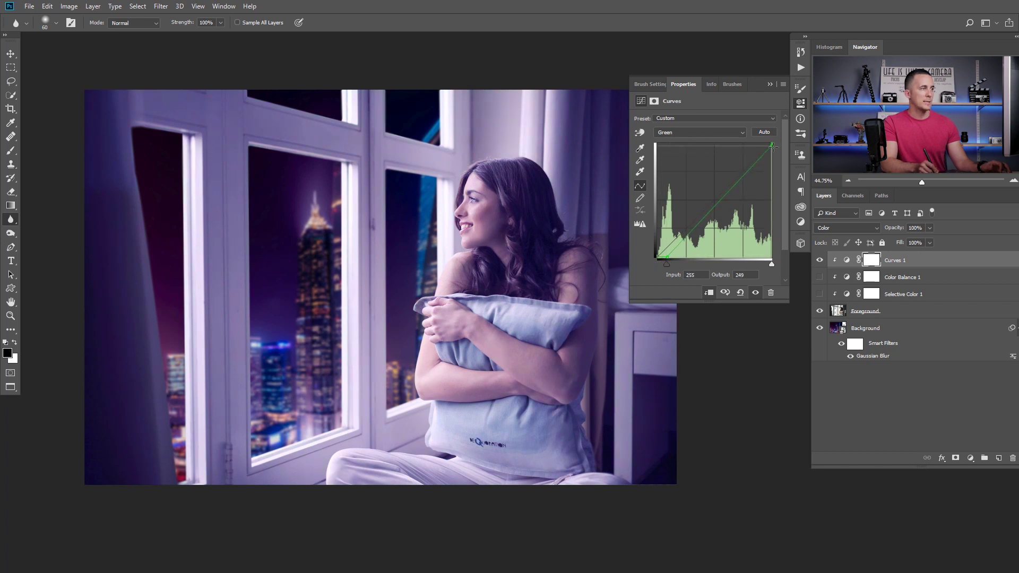
left_click_drag(720, 202, 718, 199)
In the Curves Red channel, raise the black point to output 16, add a midtone point and shift the white point slightly inward.
left_click(715, 133)
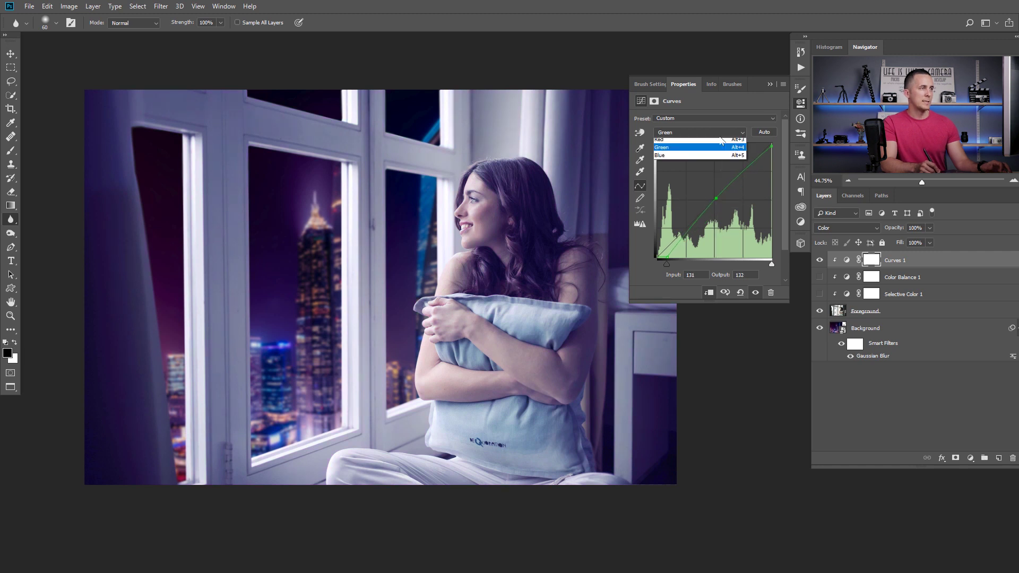
left_click(709, 150)
mouse_move(656, 256)
left_mouse_down()
mouse_move(657, 245)
mouse_move(665, 258)
mouse_move(655, 253)
left_mouse_up()
left_click_drag(718, 194, 718, 198)
left_click(771, 143)
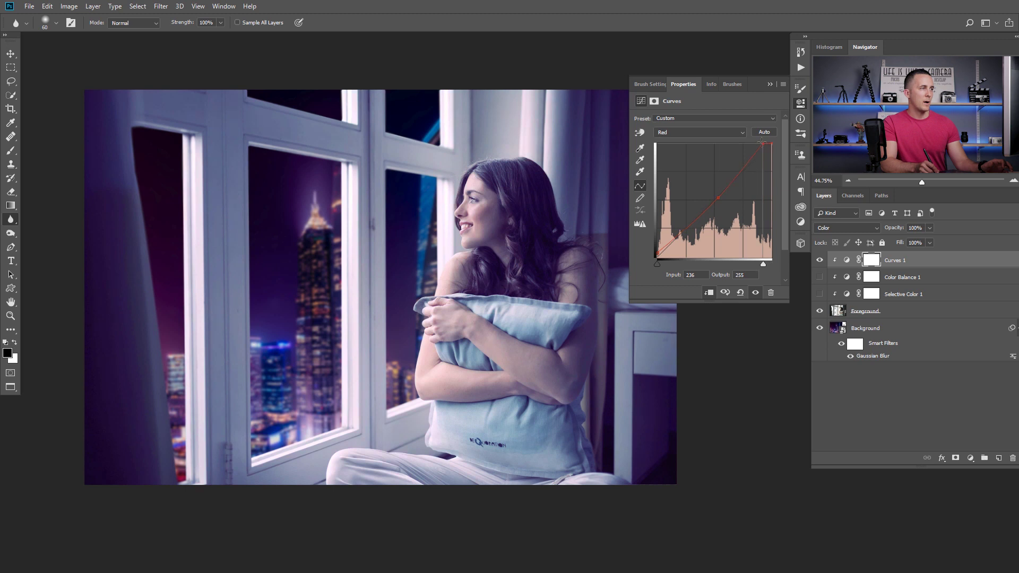
left_click_drag(773, 147, 768, 140)
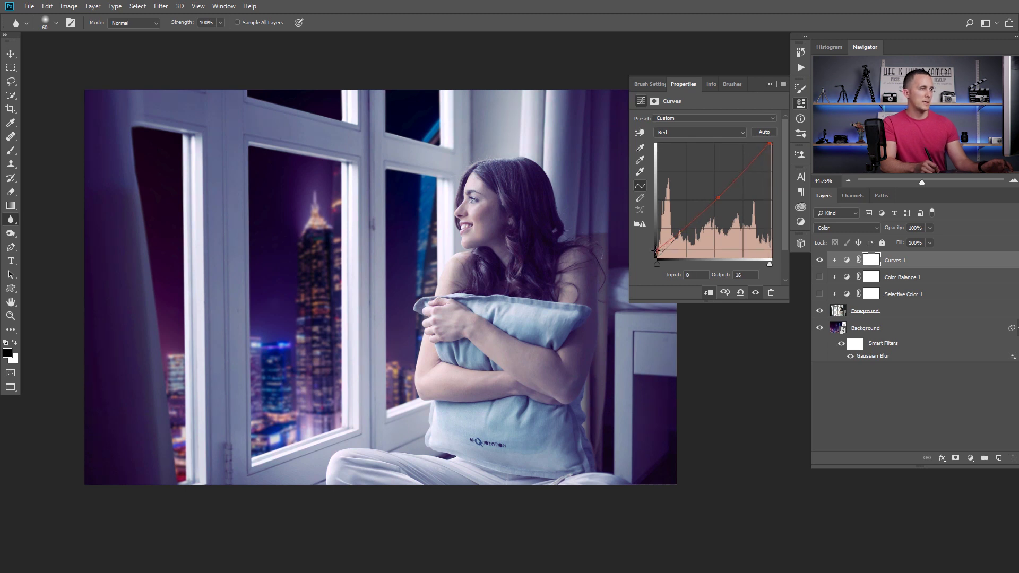
Refine the Curves Blue channel by setting its black point to output 31 and slightly readjusting the midtone point.
left_click(707, 133)
left_click(695, 166)
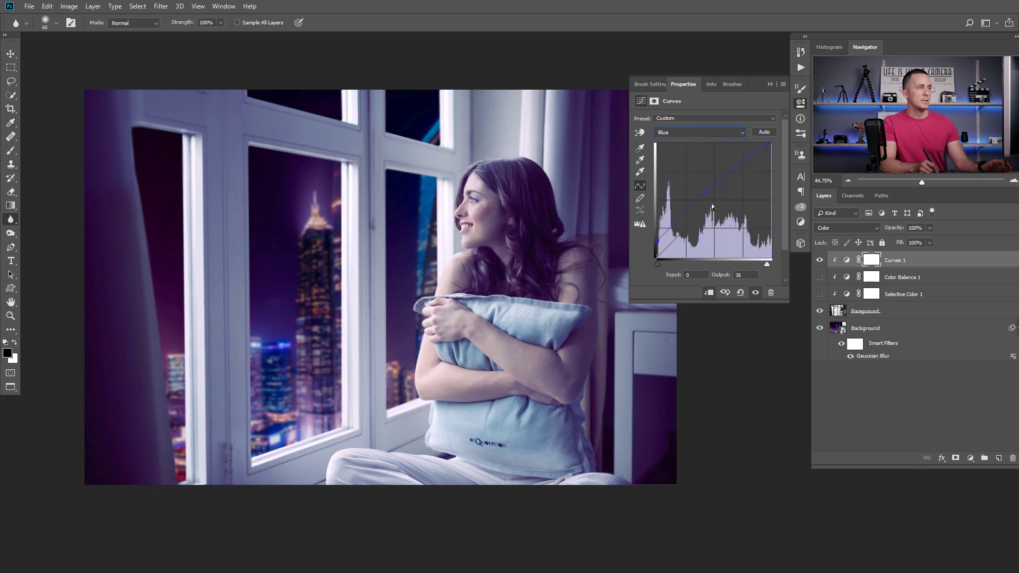
left_click_drag(707, 191, 706, 192)
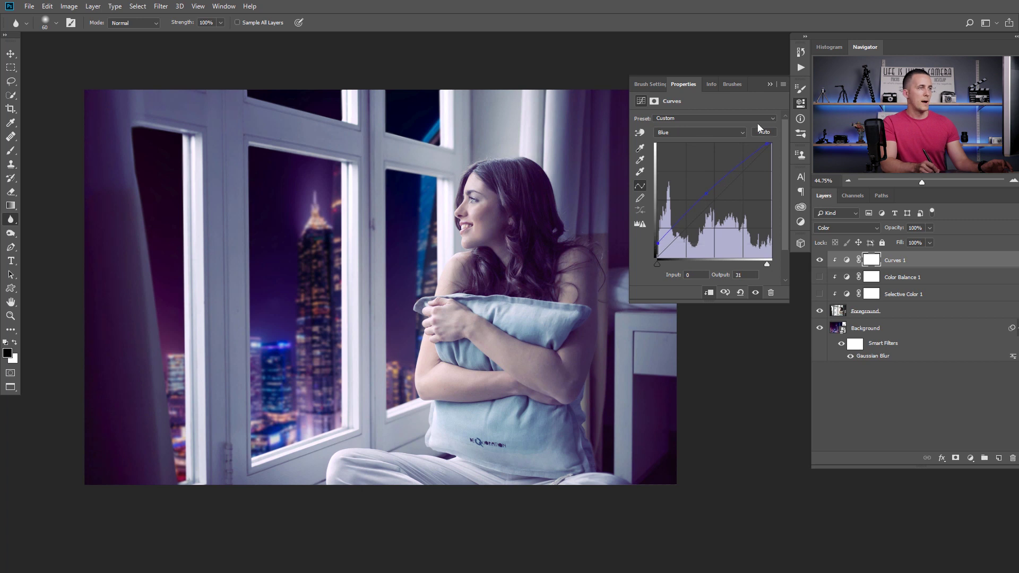
left_click(801, 103)
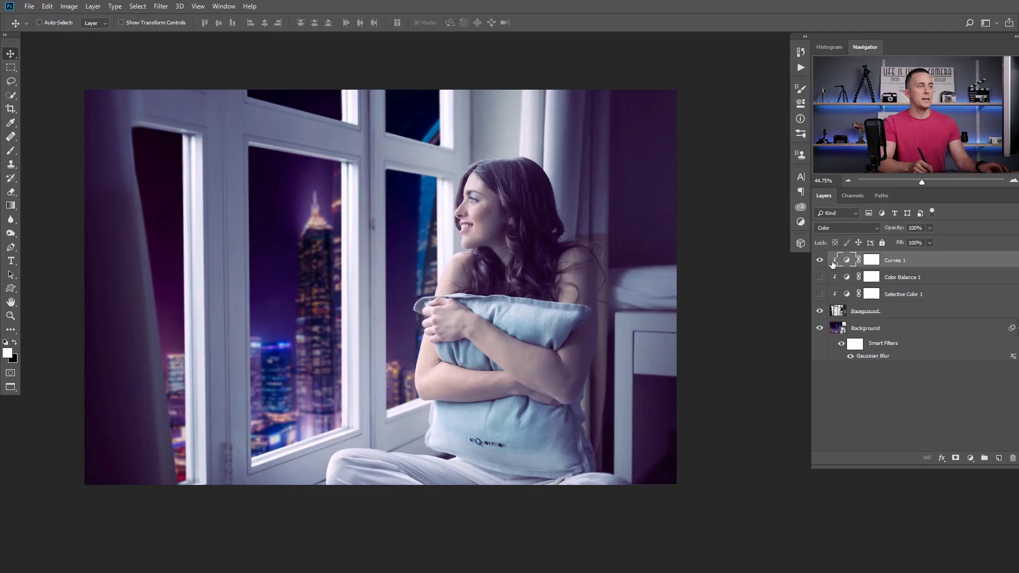
Compare the Curves 1, Color Balance 1 and Selective Color 1 results one at a time, leaving only Curves 1 shown.
left_click(820, 260)
left_click(820, 277)
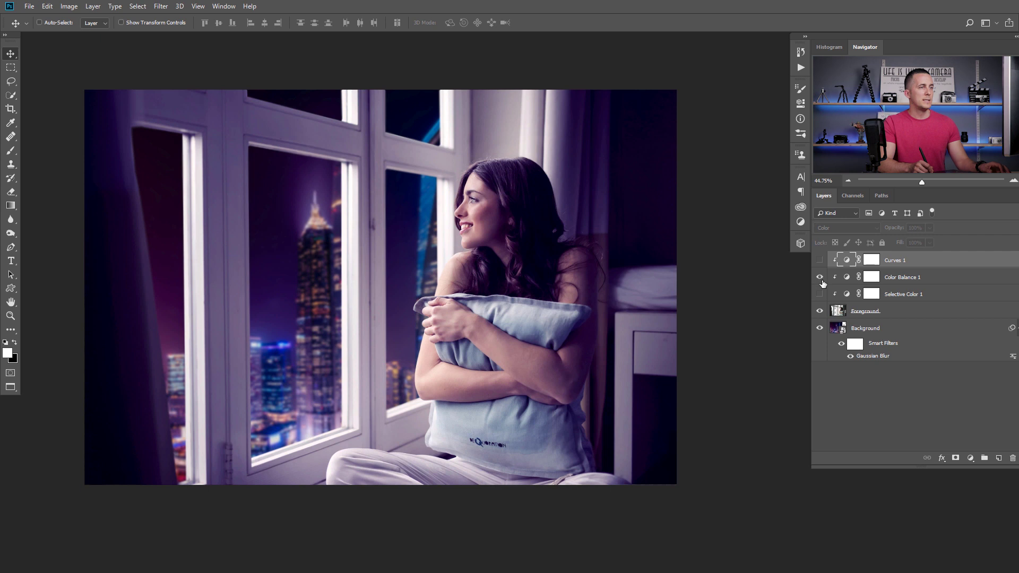
left_click(820, 277)
left_click(820, 294)
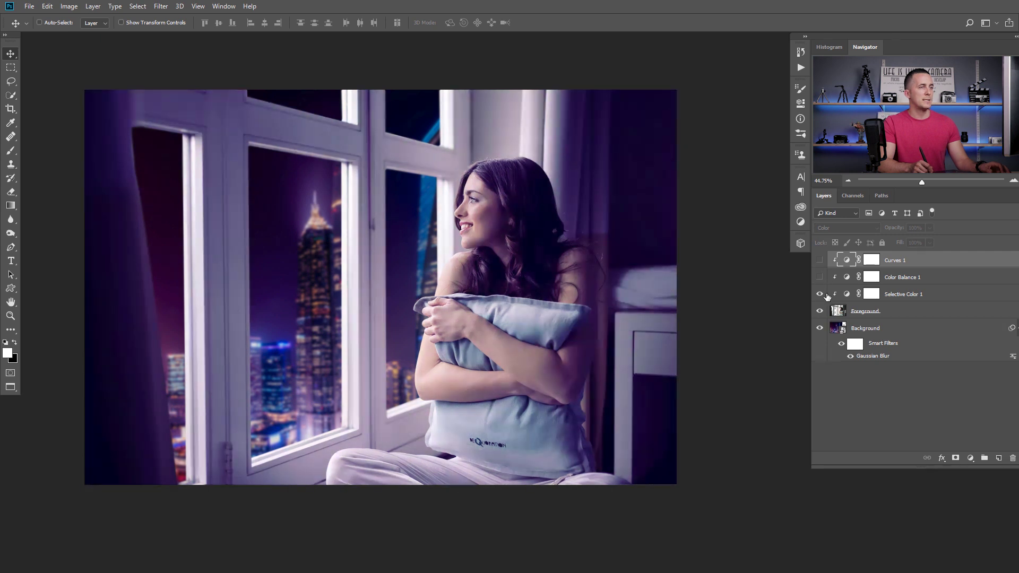
left_click(820, 294)
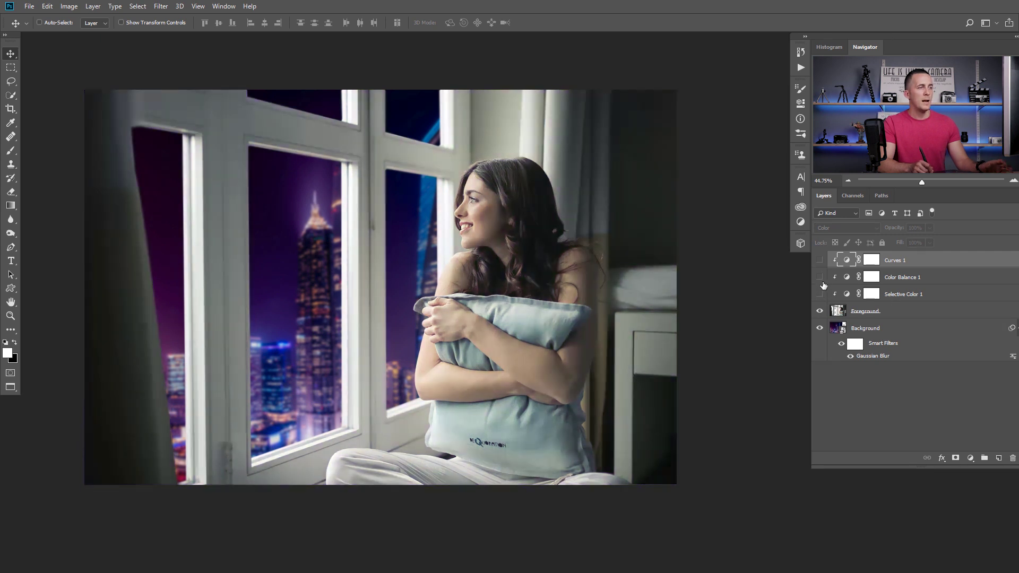
left_click(820, 277)
left_click(821, 262)
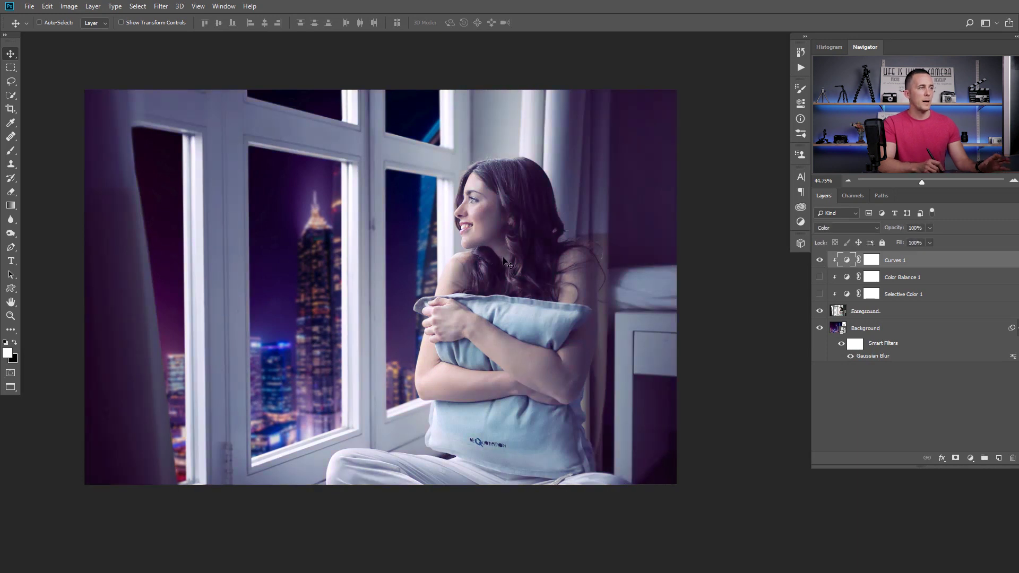
Add a second clipped Curves adjustment above Curves 1 with a mild S-curve, lifting the highlights and lowering the shadows to input 94, output 81.
left_click(970, 457)
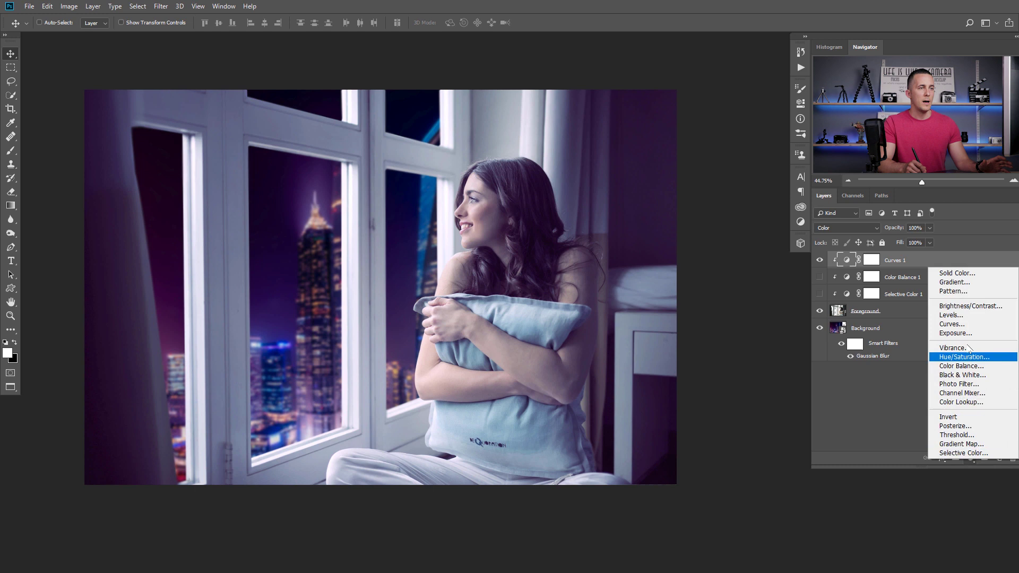
left_click(965, 325)
left_click(710, 294)
left_click_drag(701, 214, 701, 217)
left_click_drag(737, 180, 736, 178)
left_click_drag(701, 217, 700, 219)
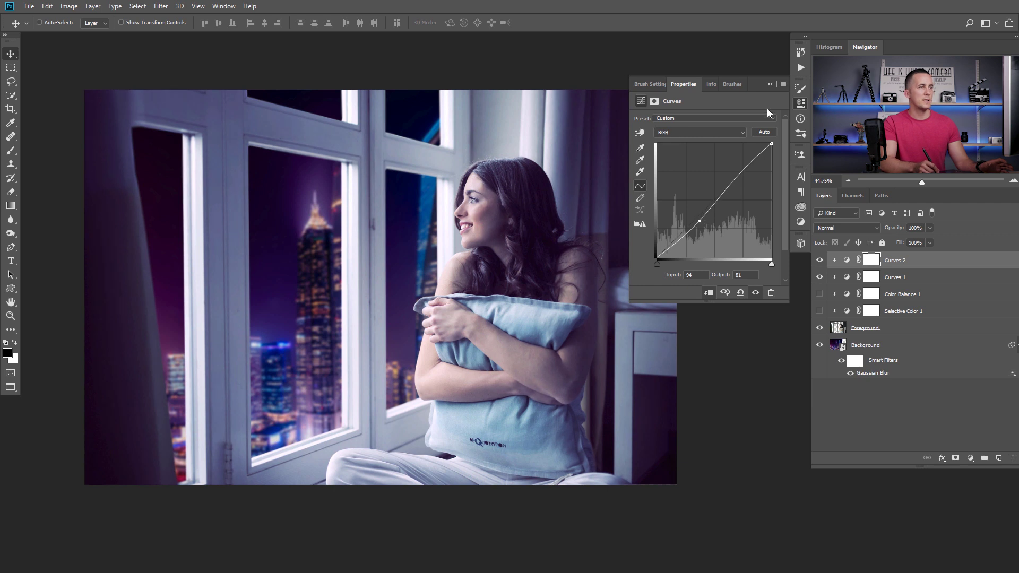
left_click(771, 85)
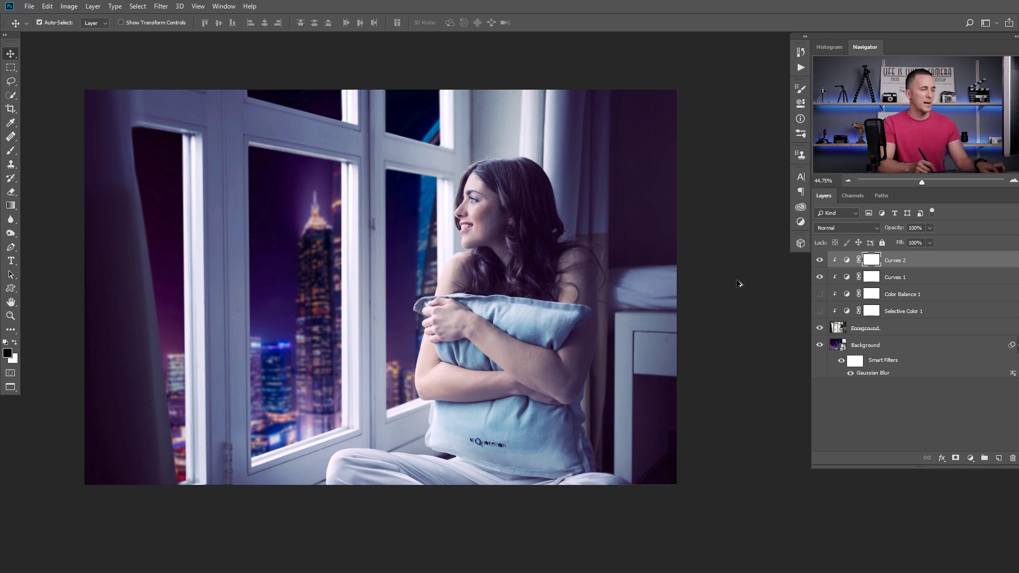
Stamp all visible layers into a new top layer and open it in the Camera Raw Filter.
key("ctrl+alt+shift+e")
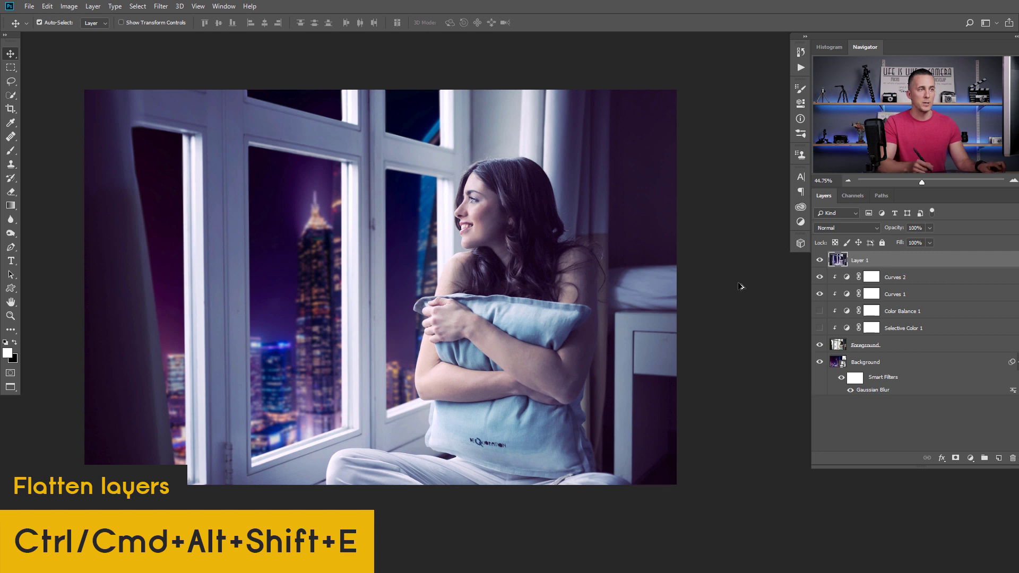
left_click(161, 6)
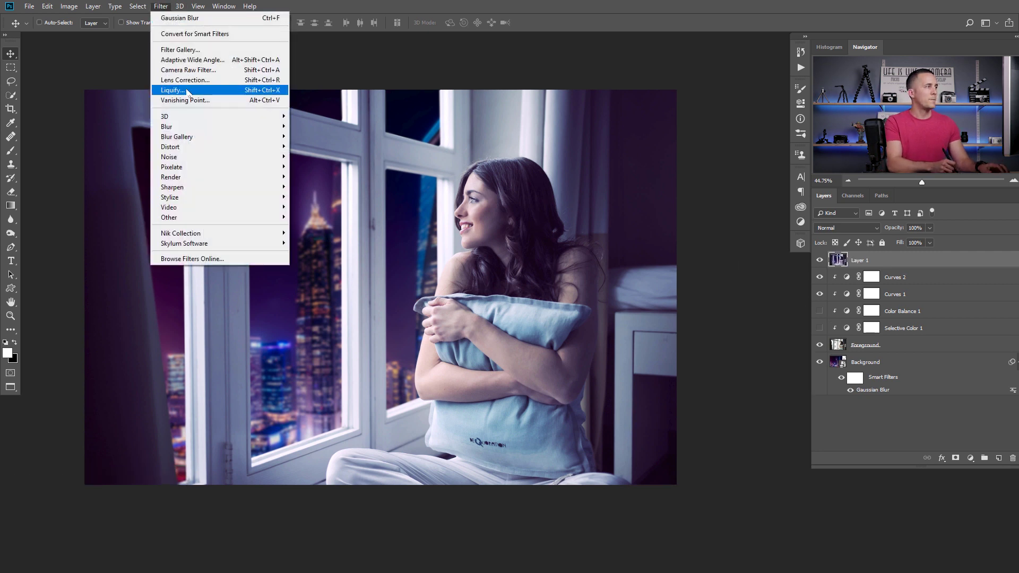
left_click(196, 71)
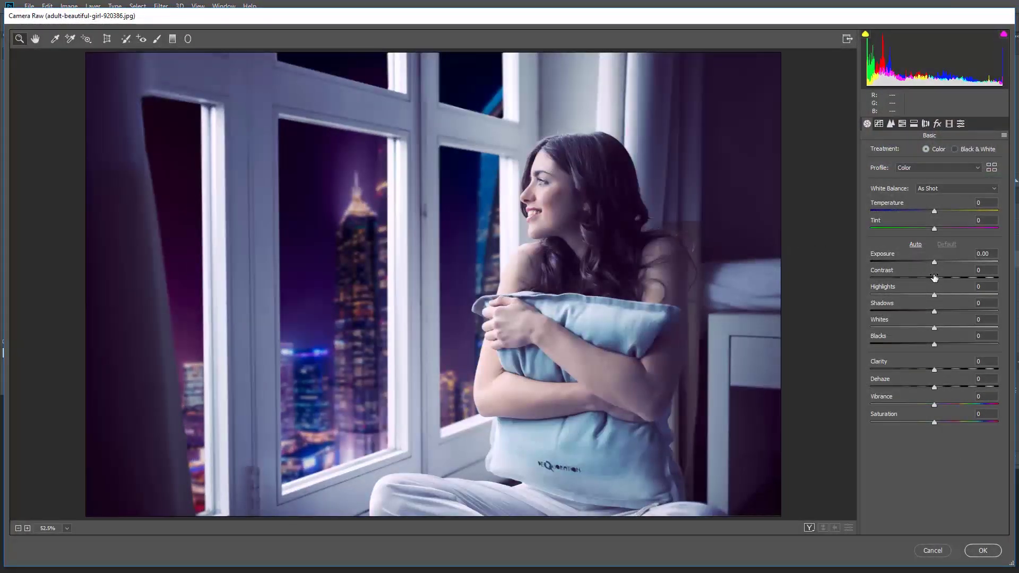
In Camera Raw, set Contrast to +16 and Blacks to -13, and fine-tune Dehaze and the colour intensity.
left_click_drag(935, 278, 945, 277)
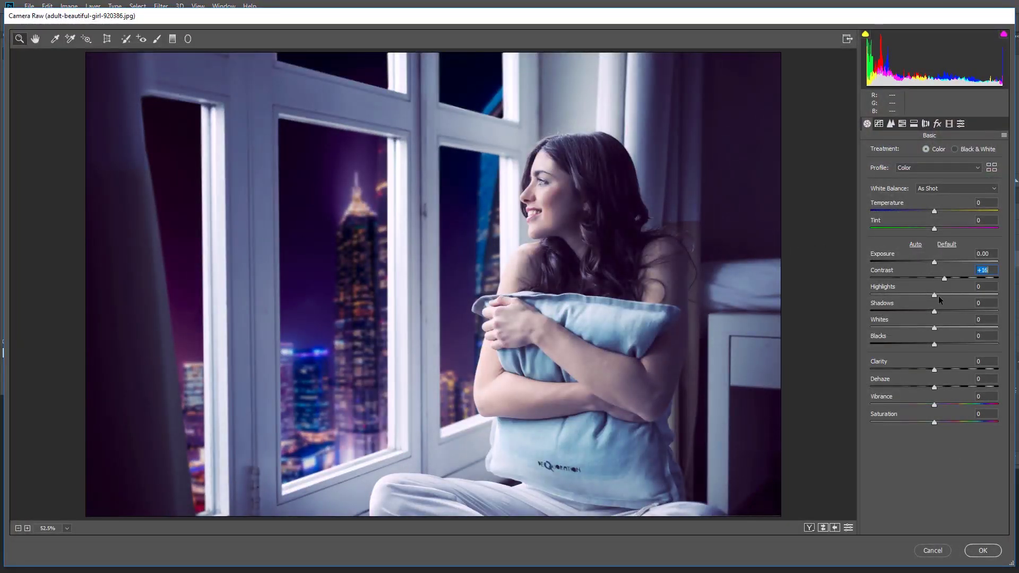
left_click_drag(935, 344, 927, 344)
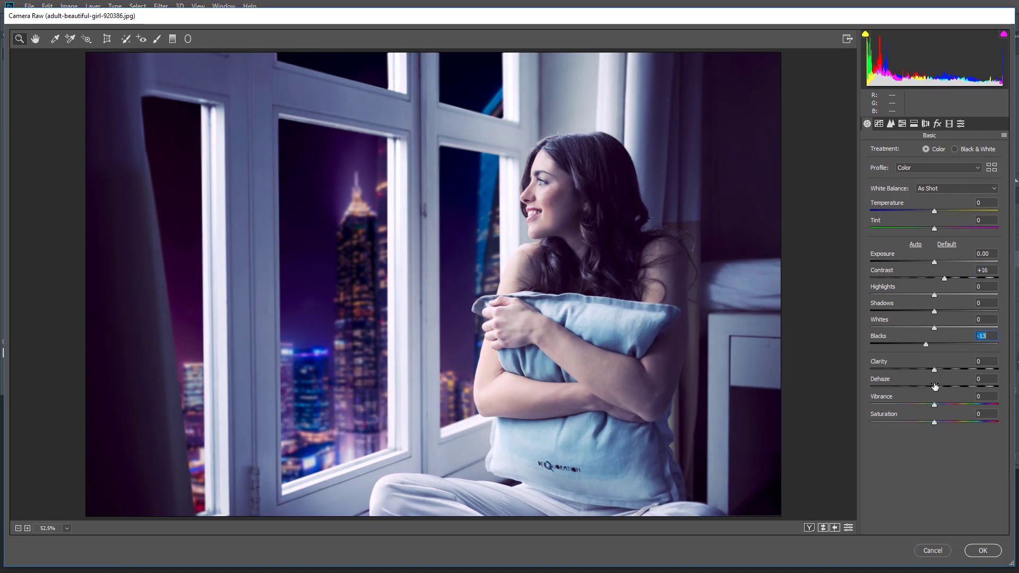
left_click_drag(939, 389, 940, 389)
left_click_drag(935, 423, 944, 406)
Add a post-crop vignette in Camera Raw with Amount -22 and Feather 56.
left_click(938, 124)
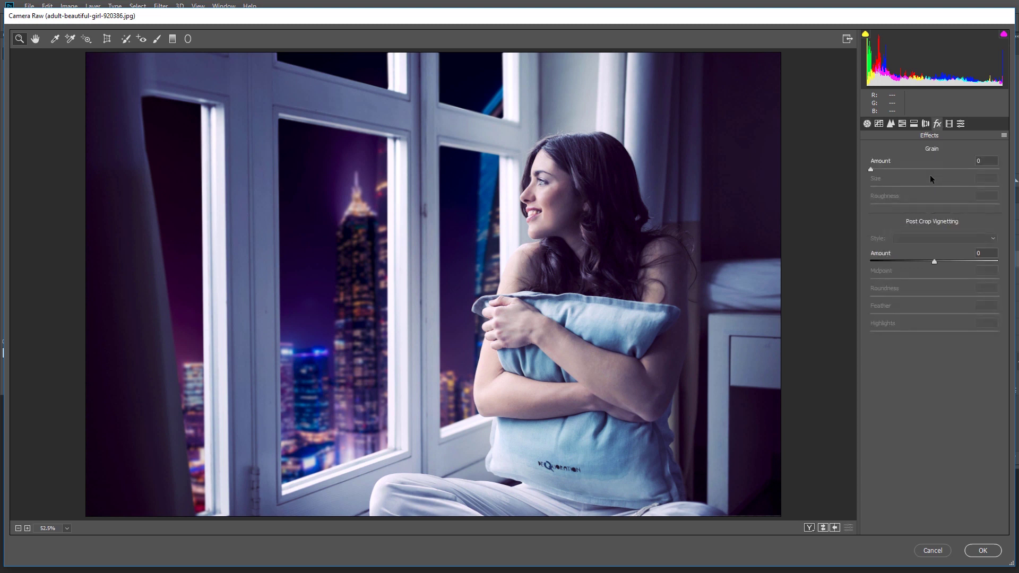
left_click_drag(931, 262, 920, 263)
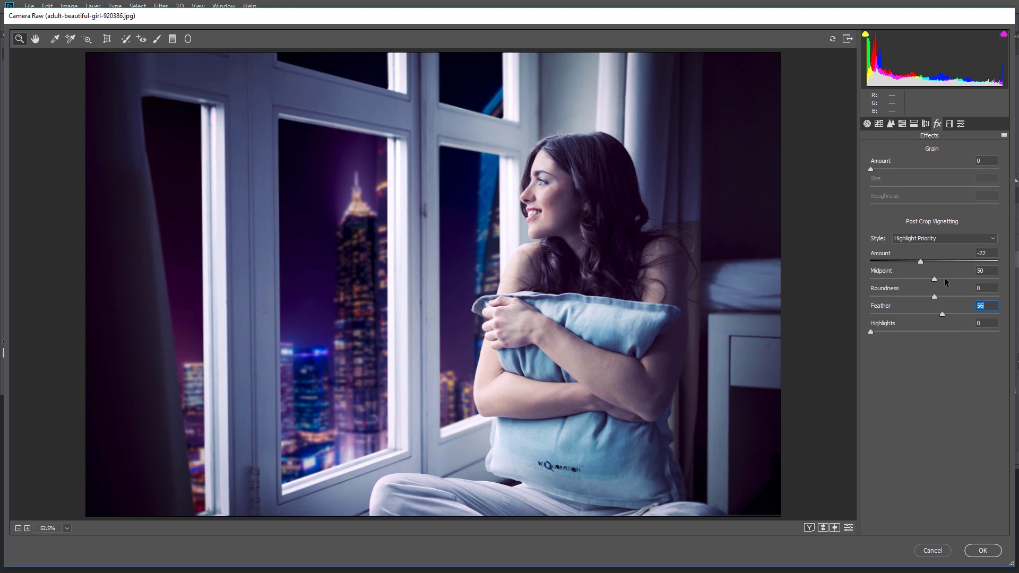
Split-tone the image with highlights at Hue 276, Saturation 8 and shadows at Hue 228, Saturation 13.
left_click(914, 128)
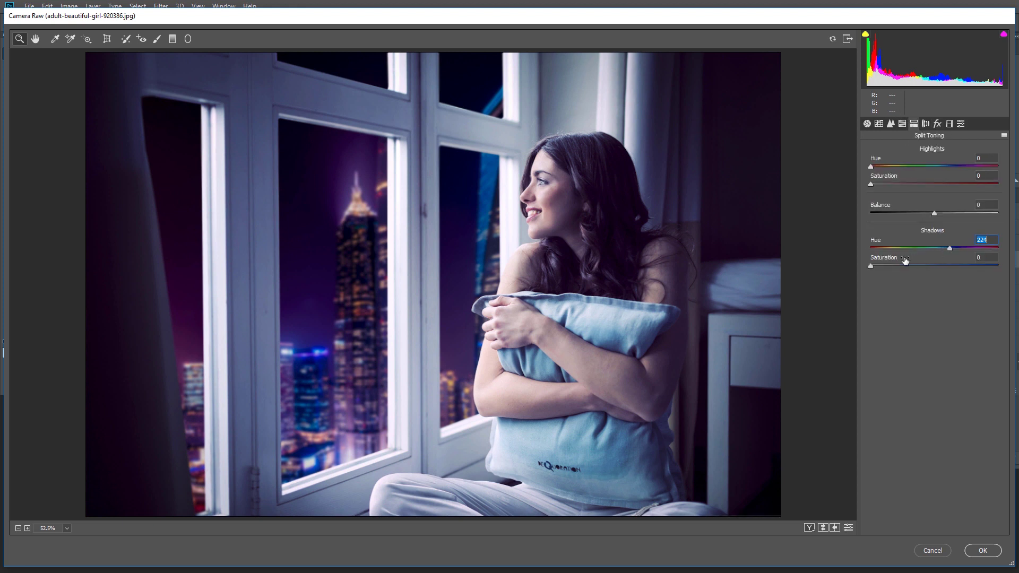
left_click_drag(872, 264, 884, 267)
left_click_drag(961, 248, 953, 248)
left_click_drag(887, 185, 886, 184)
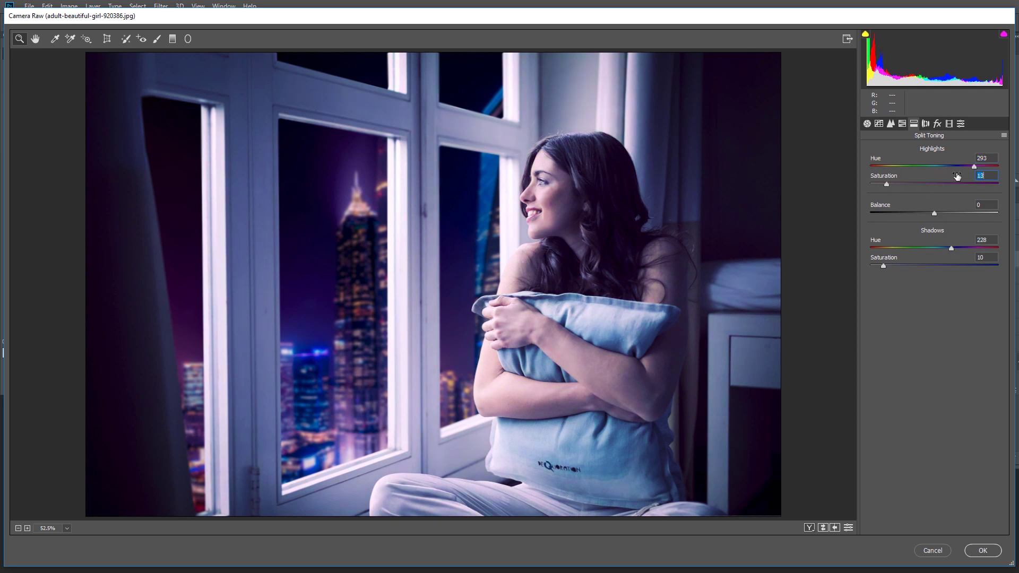
left_click_drag(976, 167, 902, 168)
left_click_drag(890, 168, 968, 168)
left_click_drag(891, 184, 880, 182)
left_click_drag(884, 266, 887, 267)
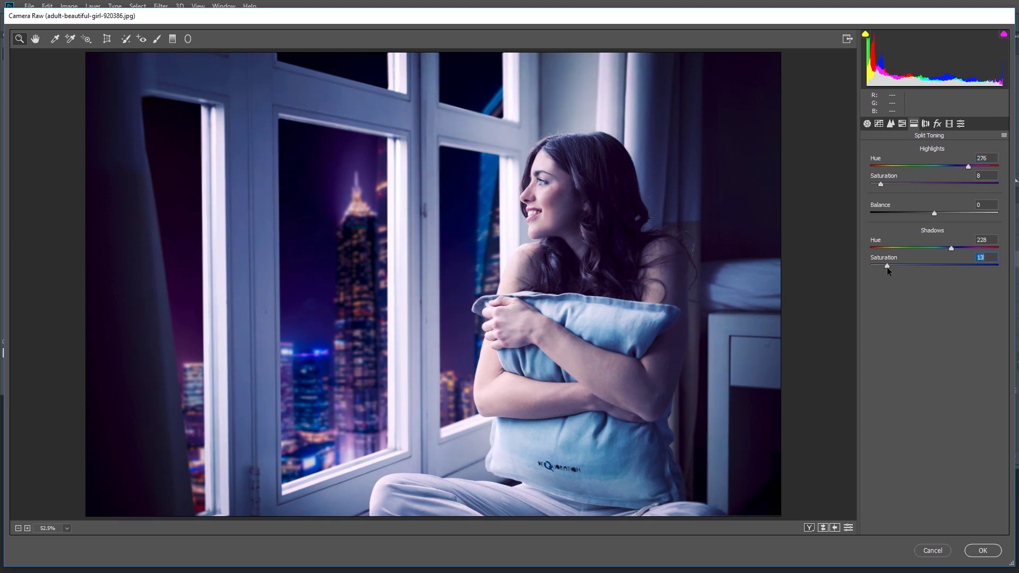
Set sharpening Amount to 24 and Radius to 0.7, Shadows to +9 and Clarity to +3, and apply the Camera Raw filter.
left_click(890, 124)
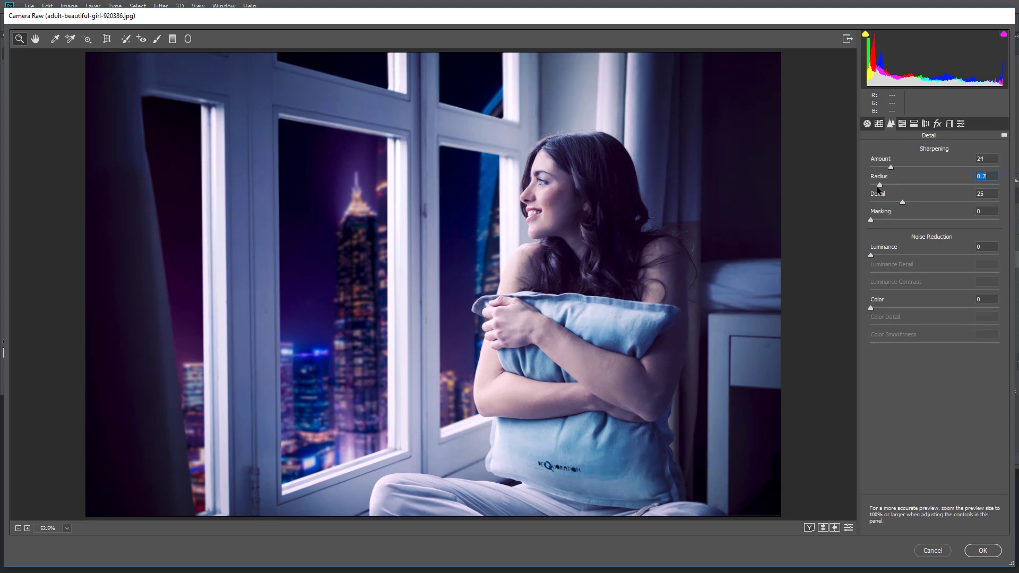
left_click(868, 124)
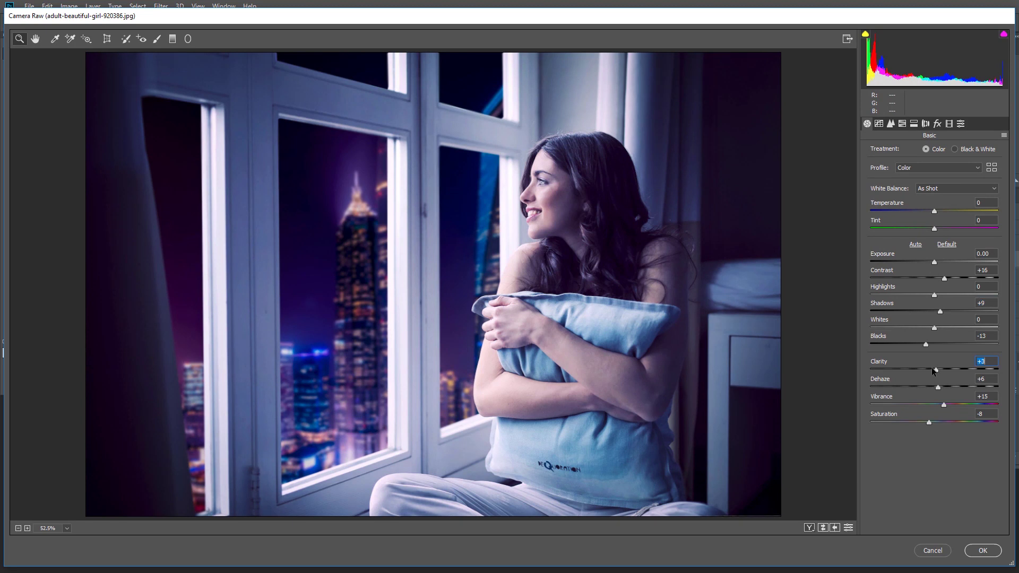
left_click(982, 551)
Compare the composite with and without the Camera Raw result on Layer 1, leaving that layer shown.
left_click(819, 260)
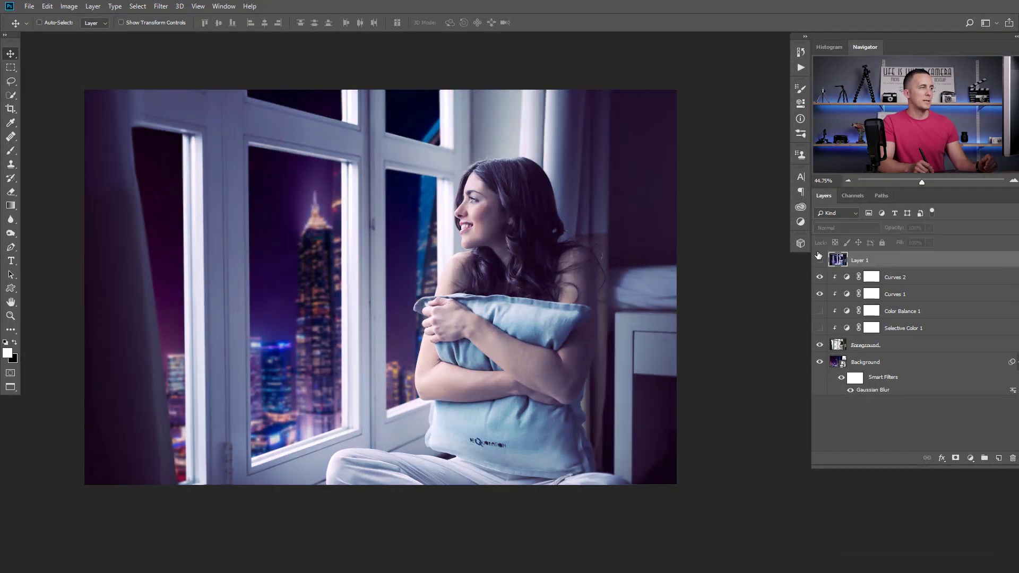
left_click(819, 257)
left_click(820, 257)
left_click(819, 257)
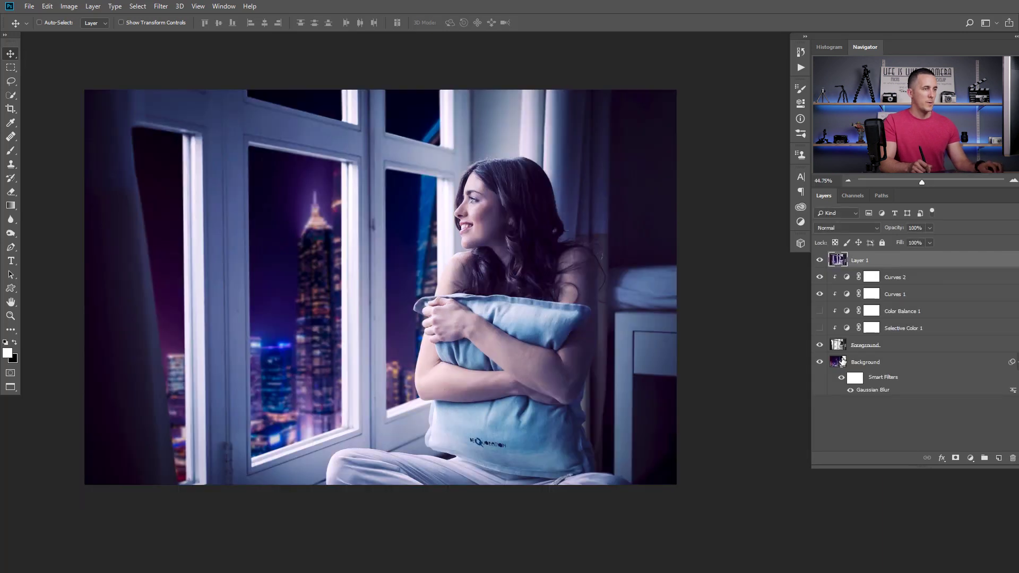
Paste the original, uncut interior photo as a new layer directly above the Background layer.
left_click(843, 362)
key("ctrl+v")
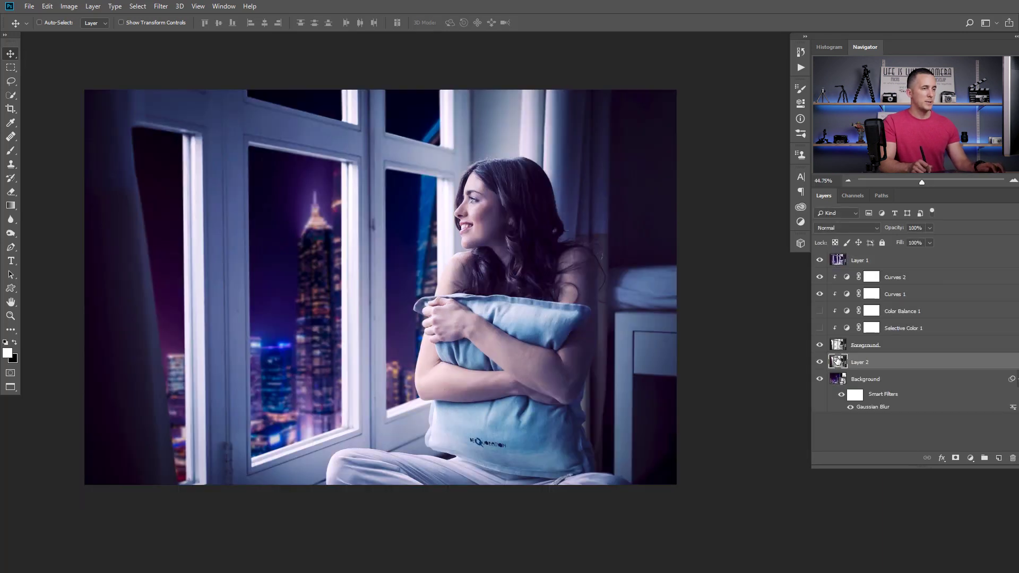
View the cut-out Foreground layer alone, then compare the original photo on Layer 2 with the finished composite, leaving the composite shown.
left_click(820, 345, "alt")
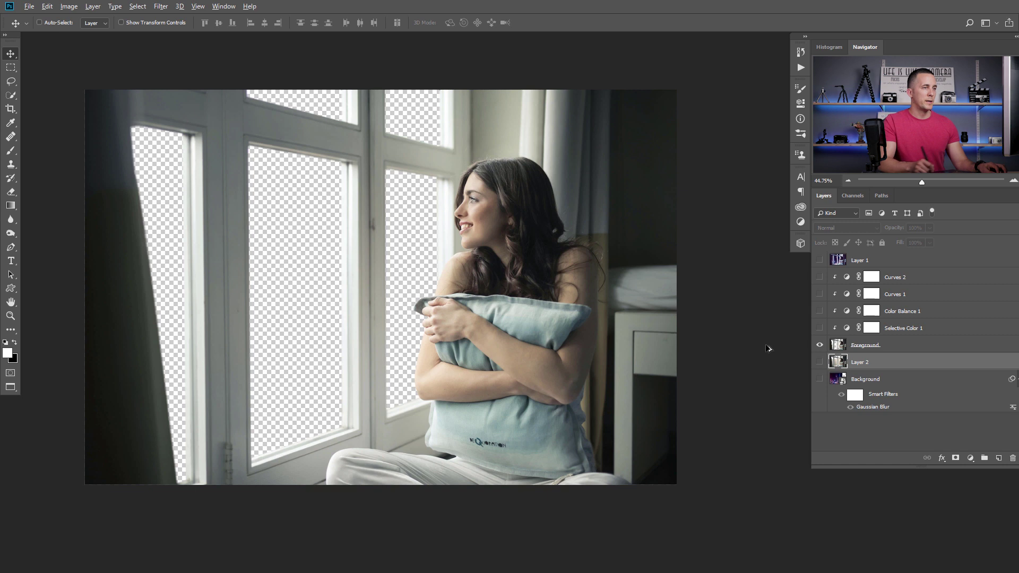
left_click(819, 346, "alt")
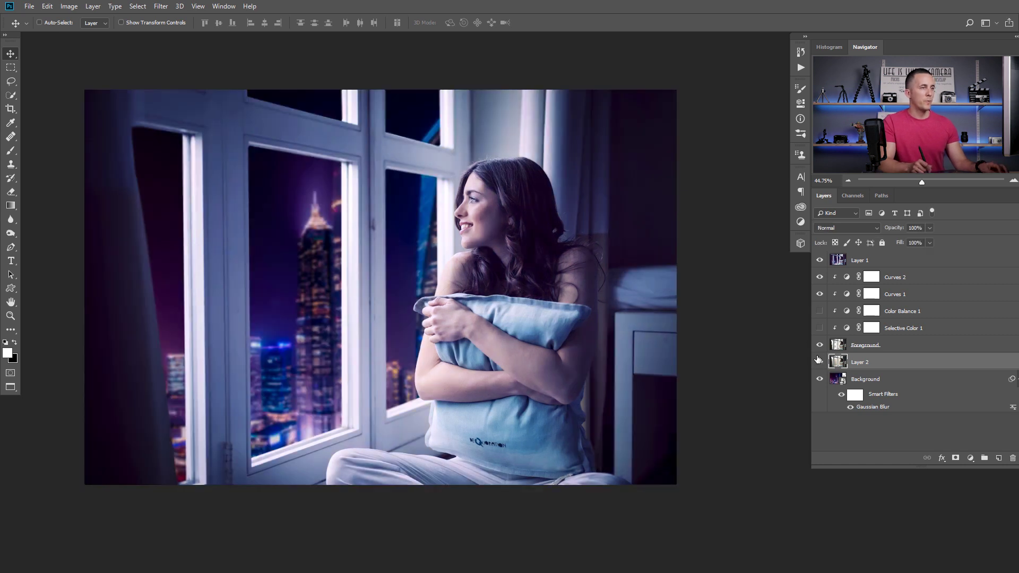
left_click(820, 363, "alt")
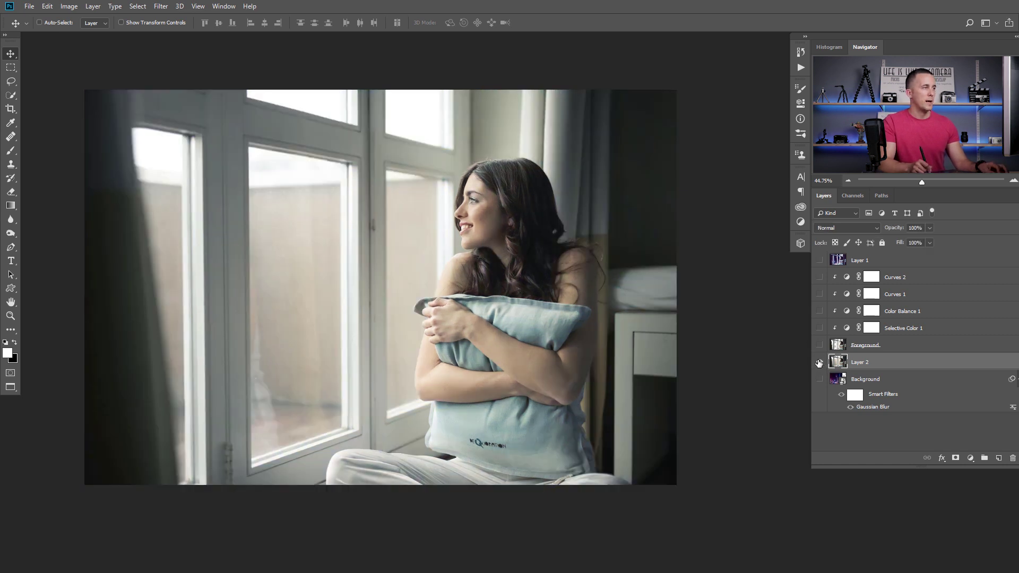
left_click(819, 362, "alt")
left_click(819, 363, "alt")
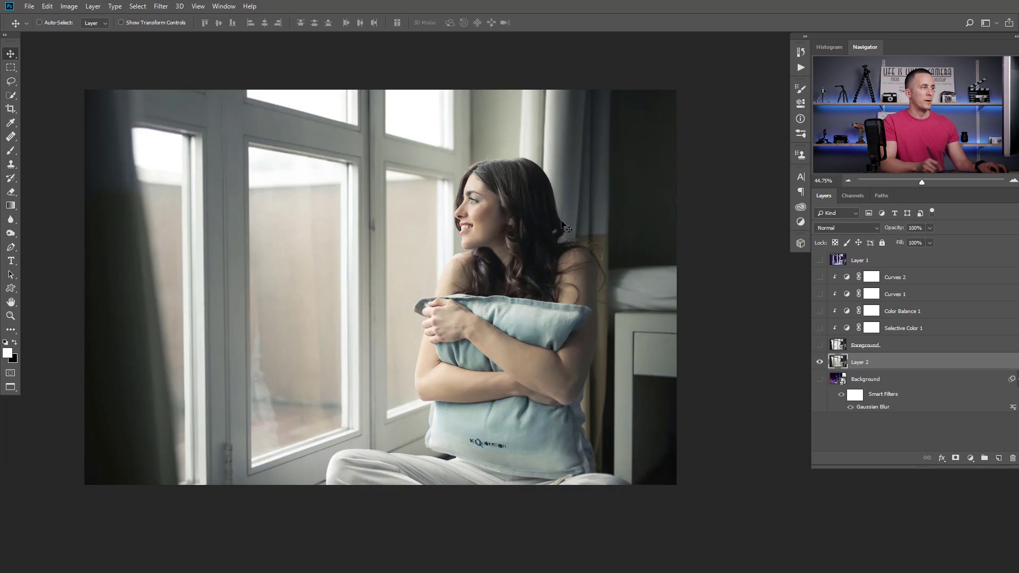
left_click(818, 363, "alt")
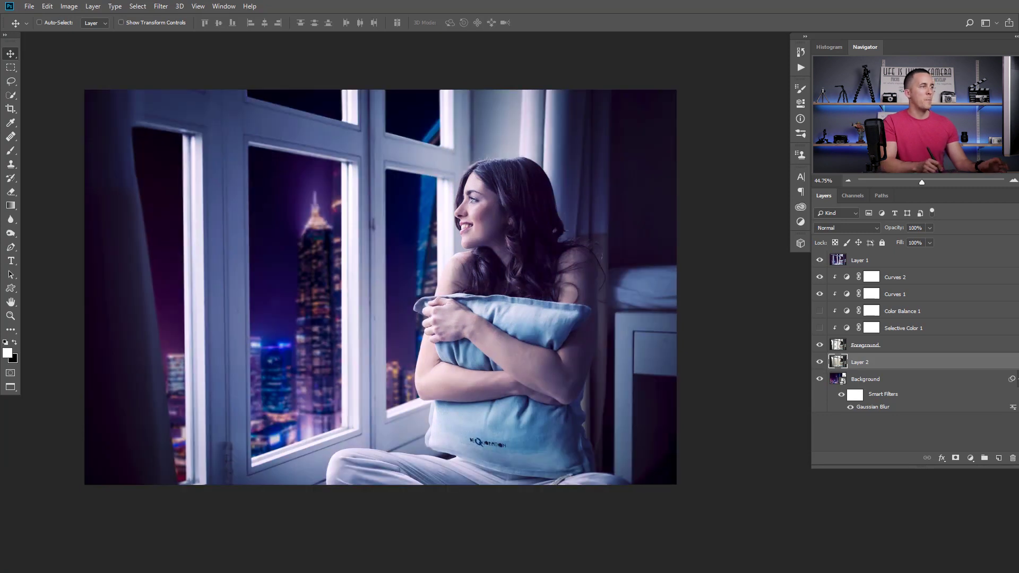